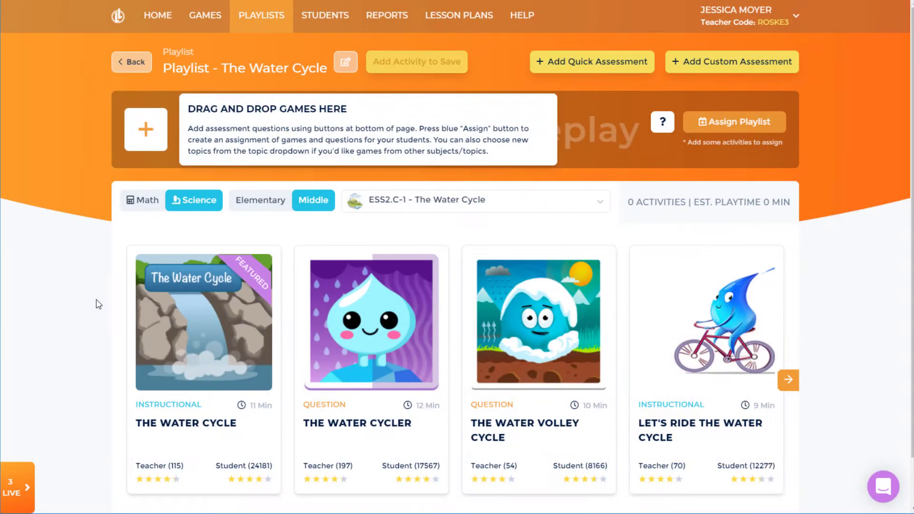
# Step: Preview adding three Water Cycle games, answering an in-game question, and opening a student's report
pyautogui.moveTo(138, 333)
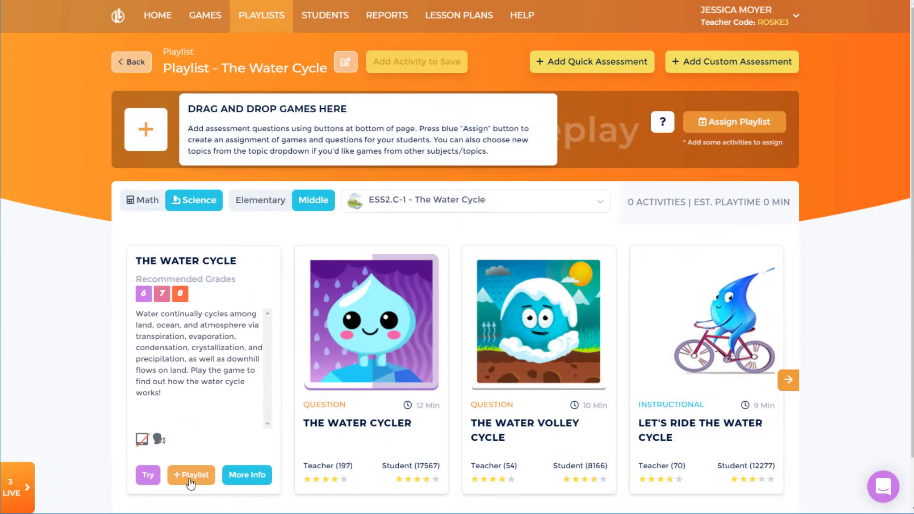
pyautogui.click(188, 474)
pyautogui.moveTo(358, 356); pyautogui.dragTo(195, 135)
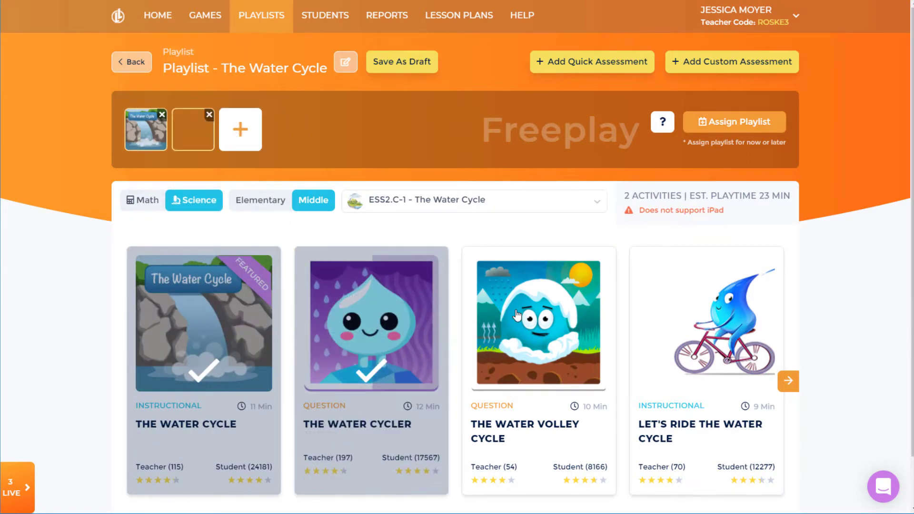
pyautogui.moveTo(705, 353); pyautogui.dragTo(240, 134)
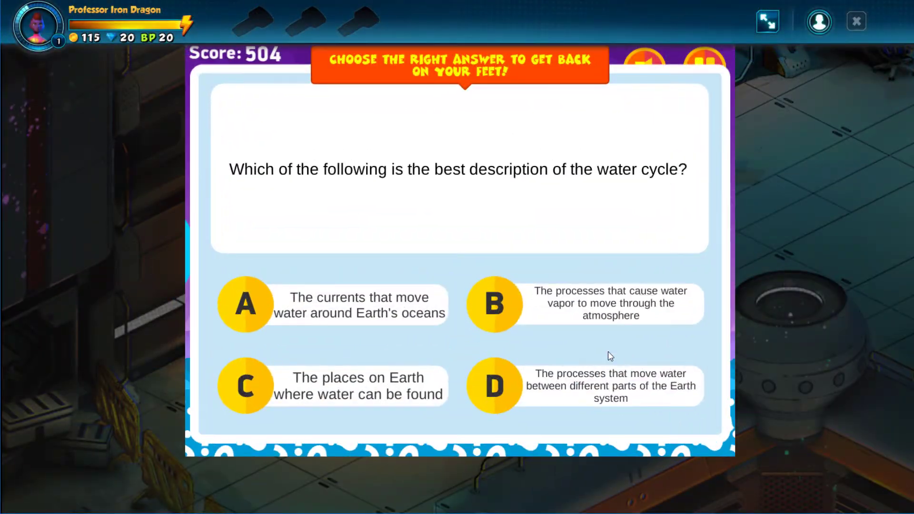
pyautogui.click(612, 396)
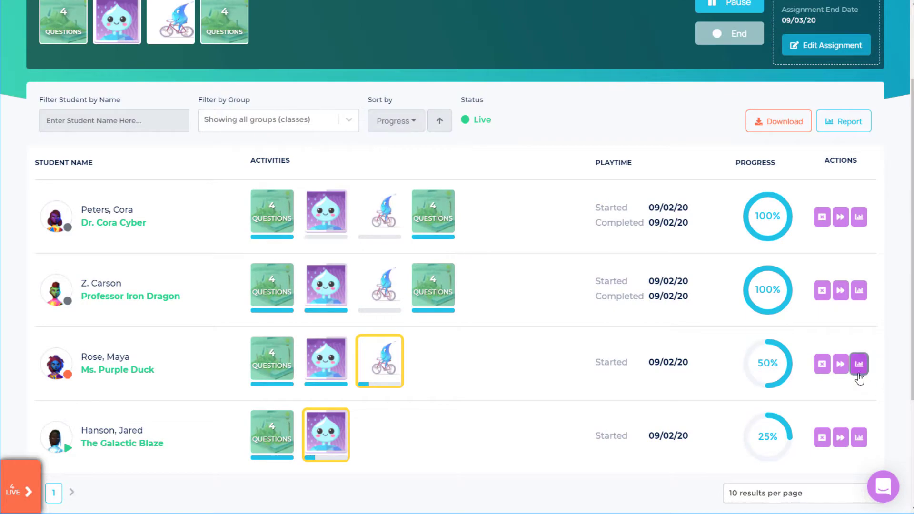
pyautogui.click(858, 364)
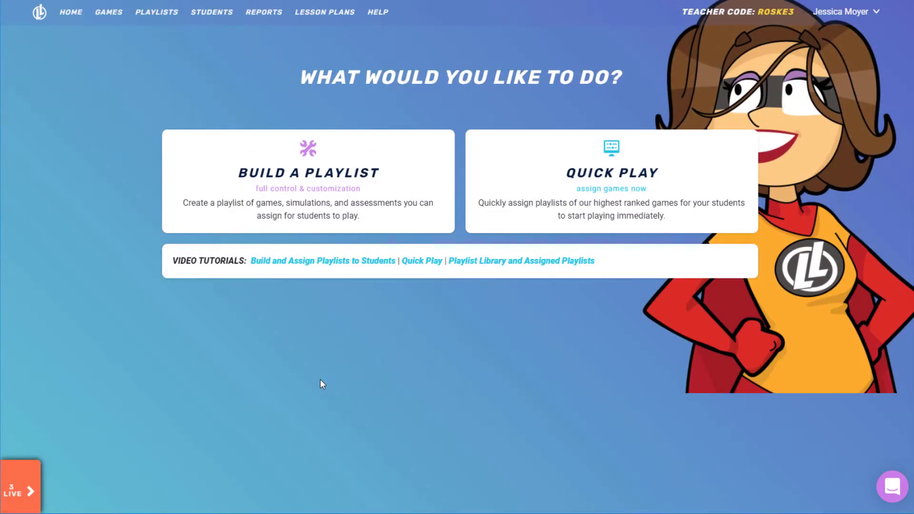
# Step: Start a new playlist for Middle School Science
pyautogui.click(309, 188)
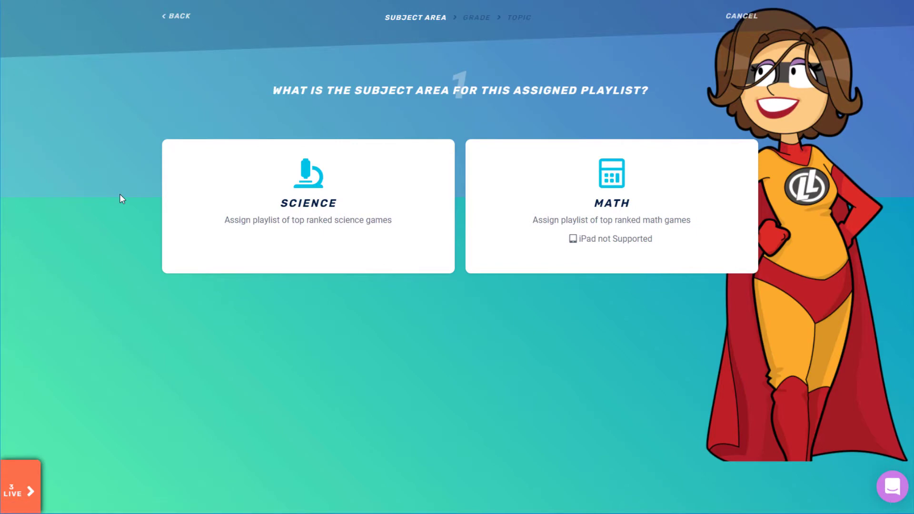
pyautogui.click(284, 221)
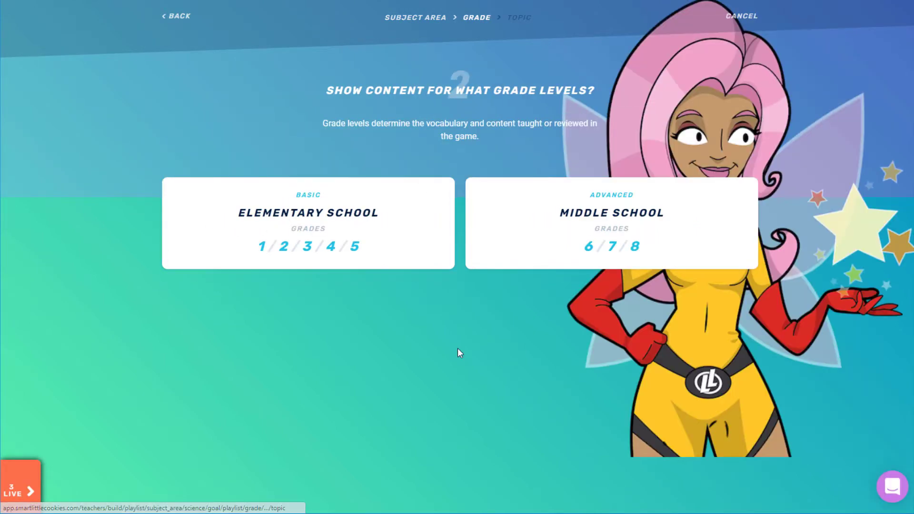
pyautogui.click(539, 231)
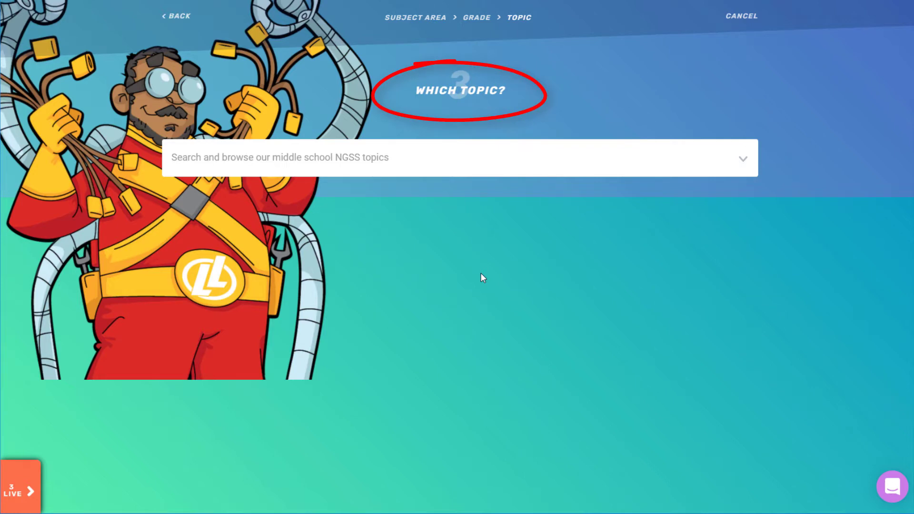
# Step: Search topics for ESS2.C and choose The Water Cycle (ESS2.C-1) topic
pyautogui.click(745, 161)
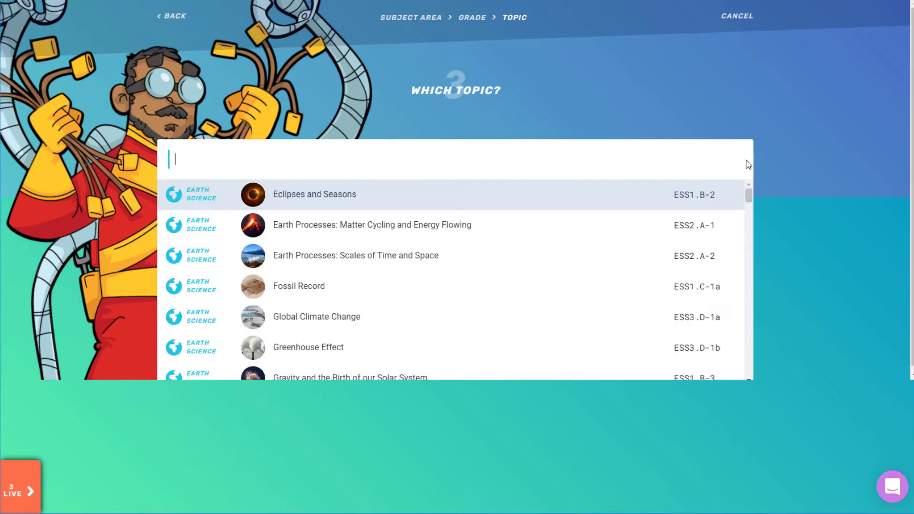
pyautogui.moveTo(748, 195); pyautogui.dragTo(749, 193)
pyautogui.write('water')
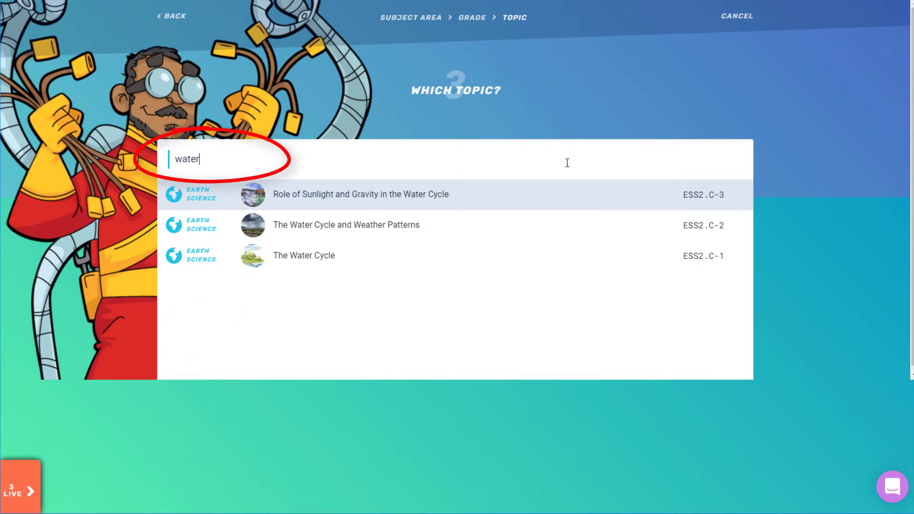
pyautogui.press('BackSpace')
pyautogui.press('BackSpace')
pyautogui.press('BackSpace')
pyautogui.press('BackSpace')
pyautogui.press('BackSpace')
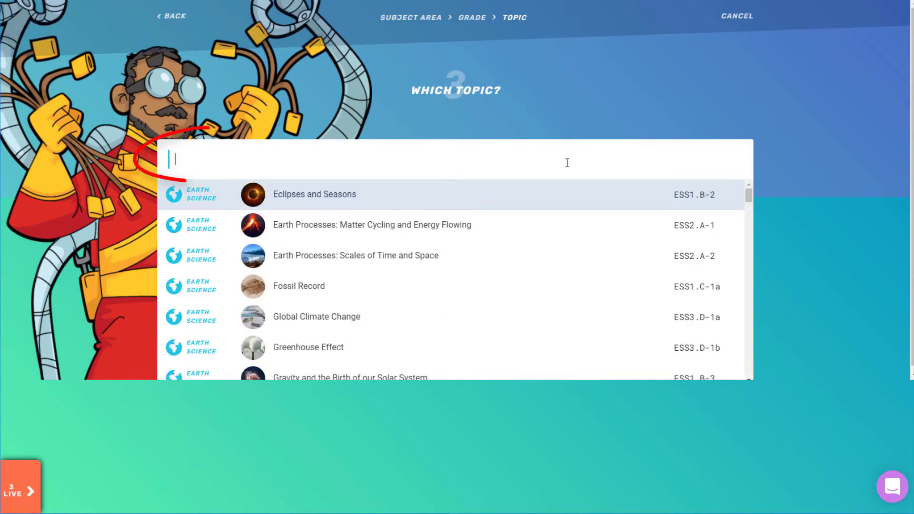
pyautogui.write('ess2.c')
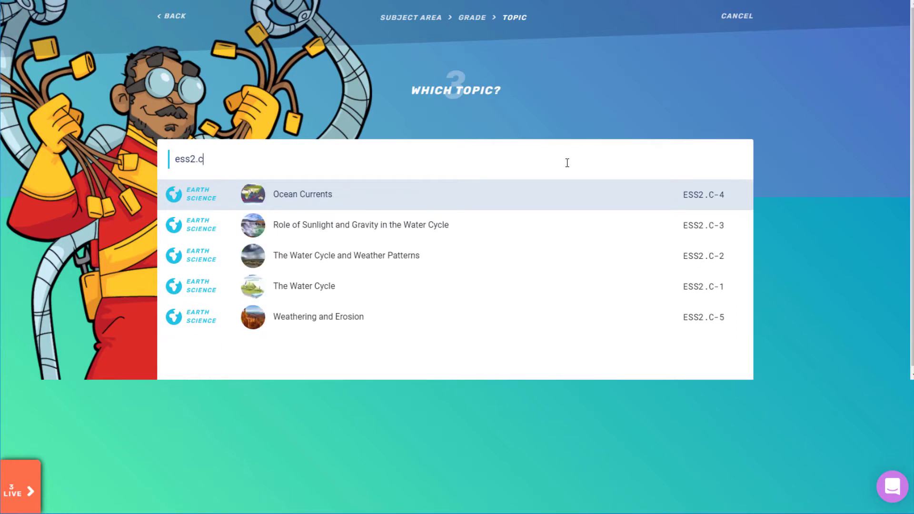
pyautogui.click(452, 285)
pyautogui.click(466, 224)
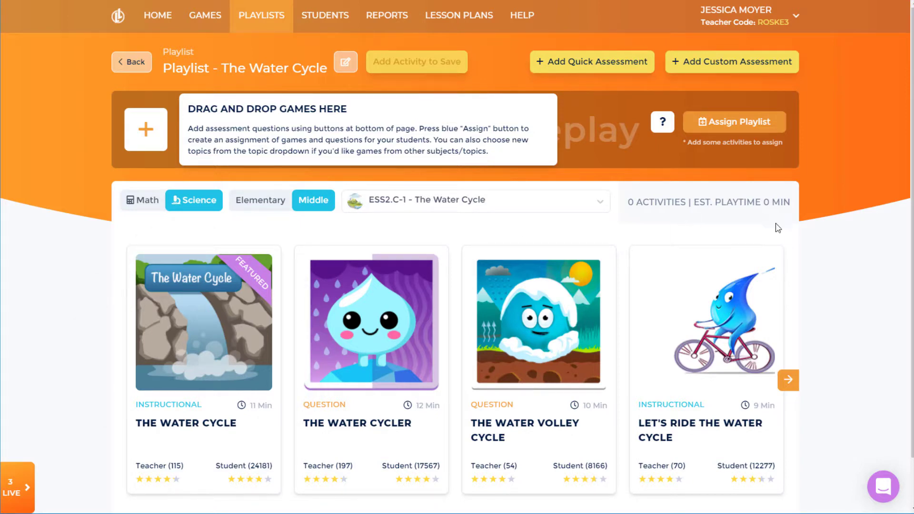
pyautogui.click(788, 381)
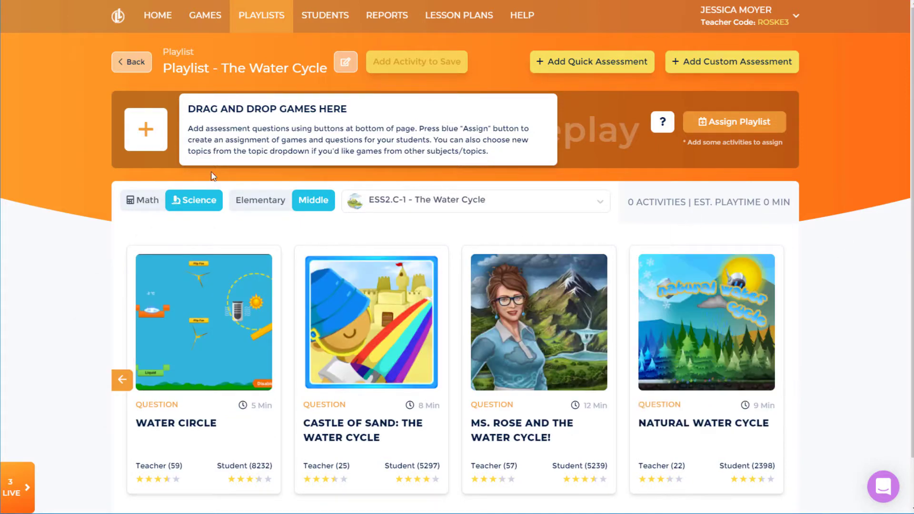
pyautogui.click(122, 380)
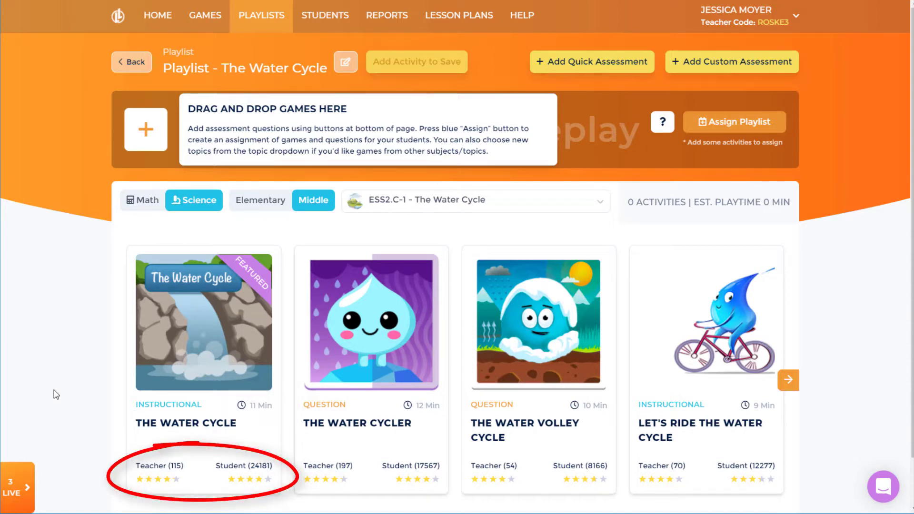
pyautogui.moveTo(138, 340)
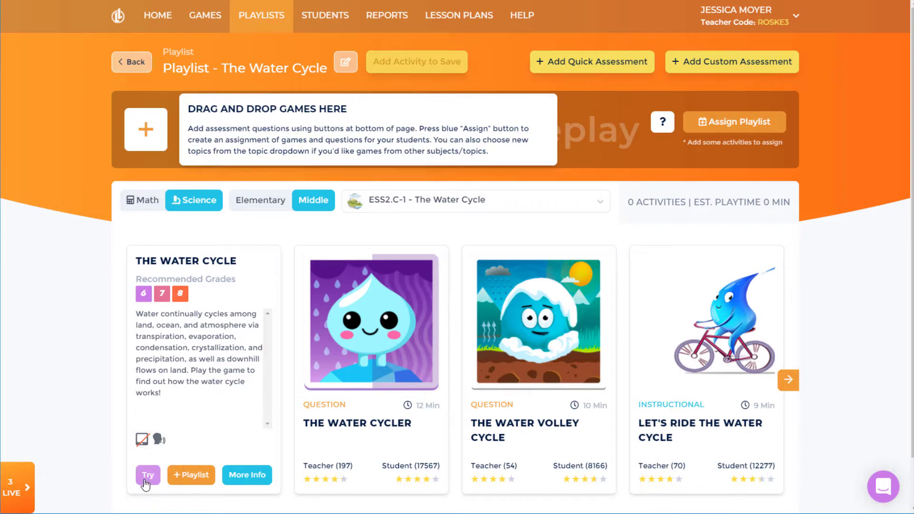
pyautogui.click(242, 480)
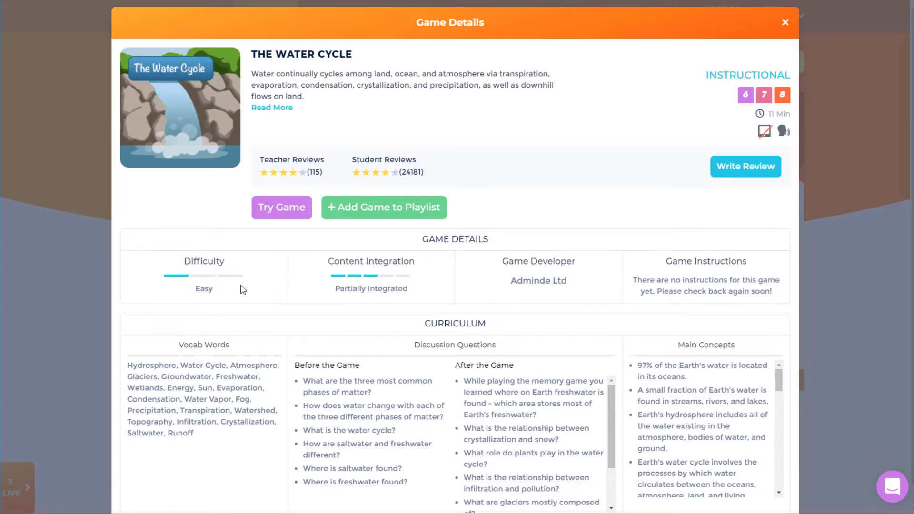
pyautogui.click(277, 173)
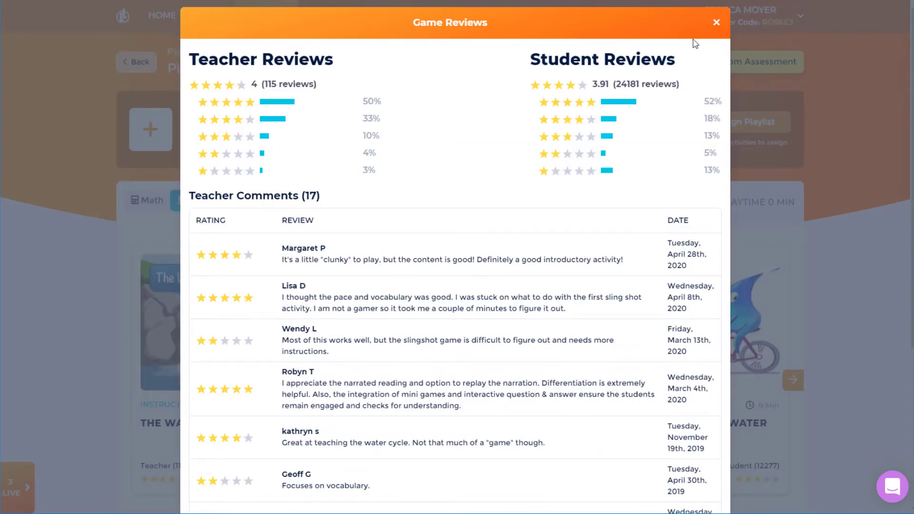
pyautogui.click(716, 22)
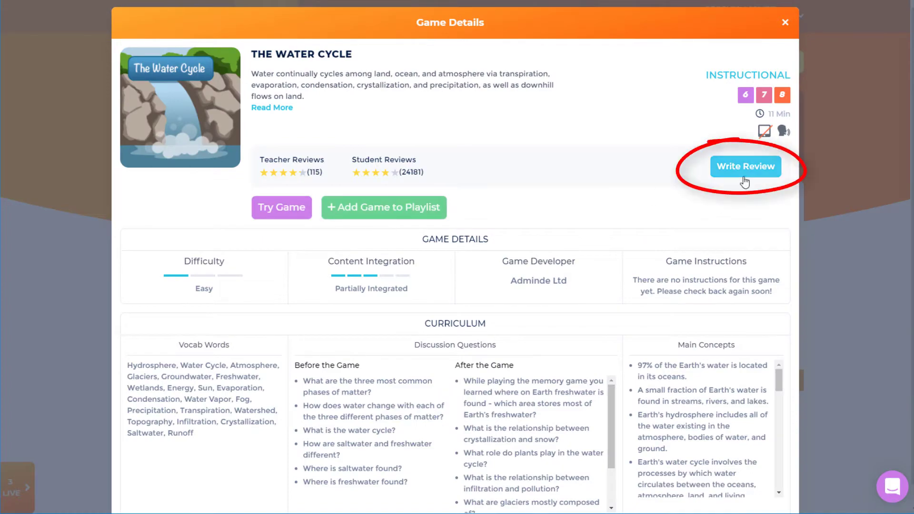
pyautogui.click(784, 22)
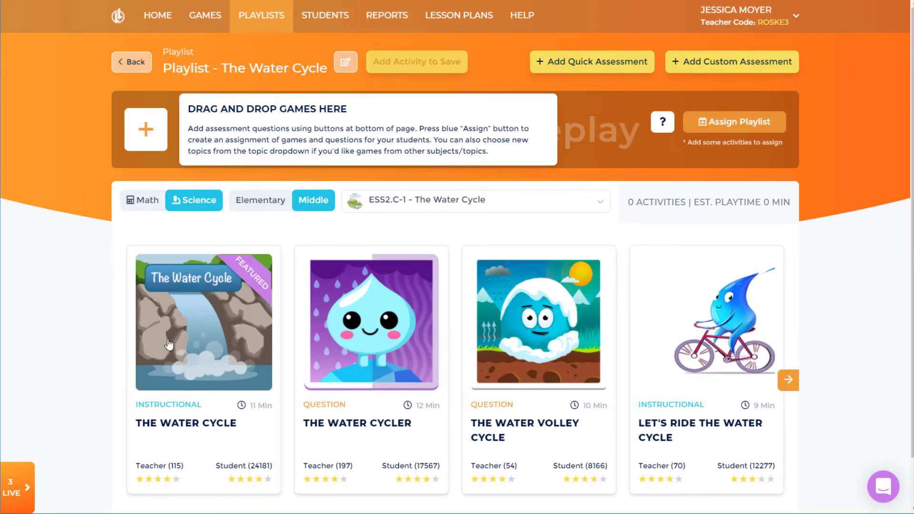
# Step: Add The Water Cycle, The Water Cycler and Let's Ride the Water Cycle games
pyautogui.moveTo(174, 348)
pyautogui.click(184, 475)
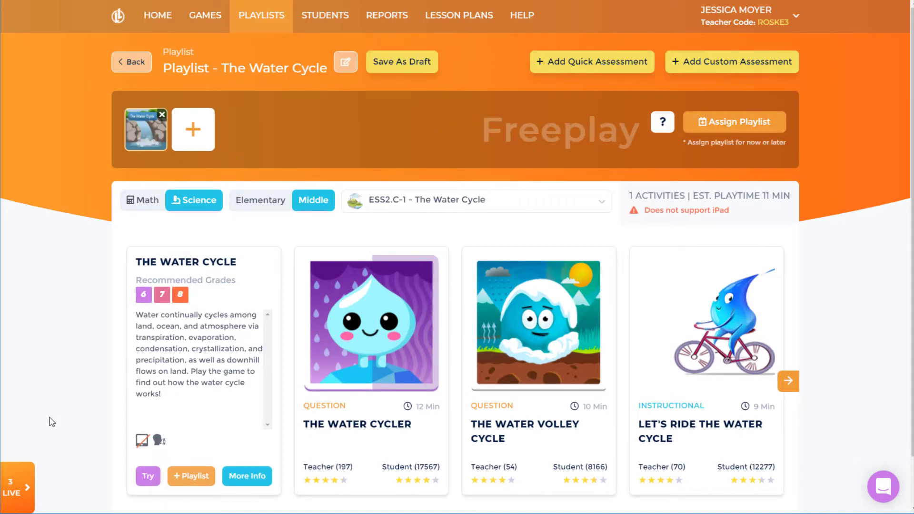
pyautogui.moveTo(353, 333); pyautogui.dragTo(200, 138)
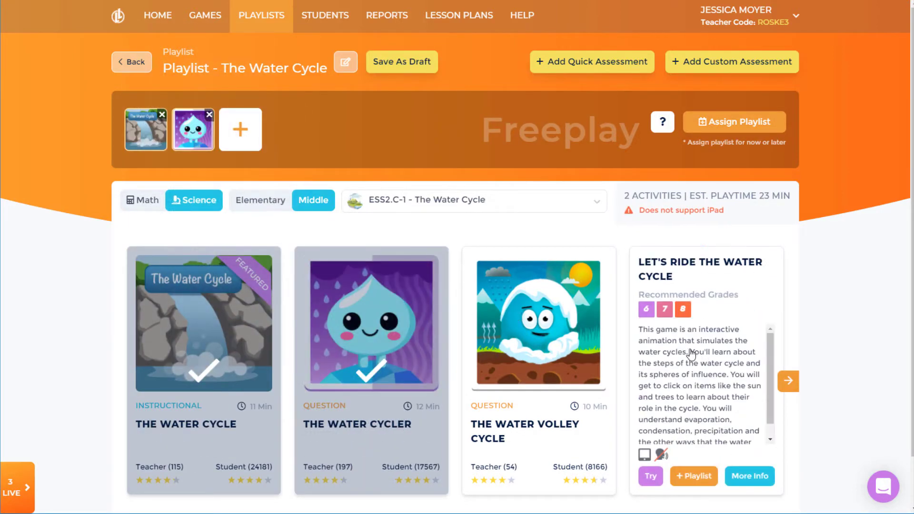
pyautogui.moveTo(704, 328); pyautogui.dragTo(248, 133)
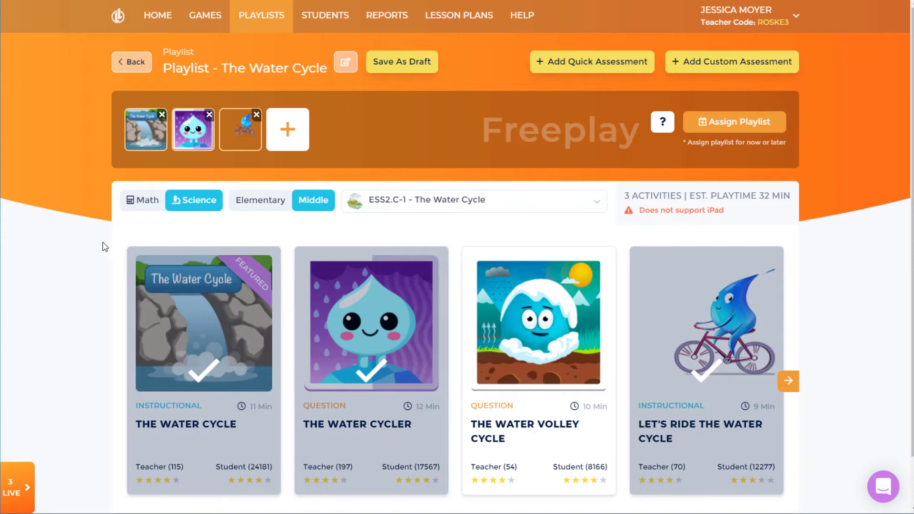
# Step: Add a Quick Assessment with 4 questions to the playlist
pyautogui.click(577, 71)
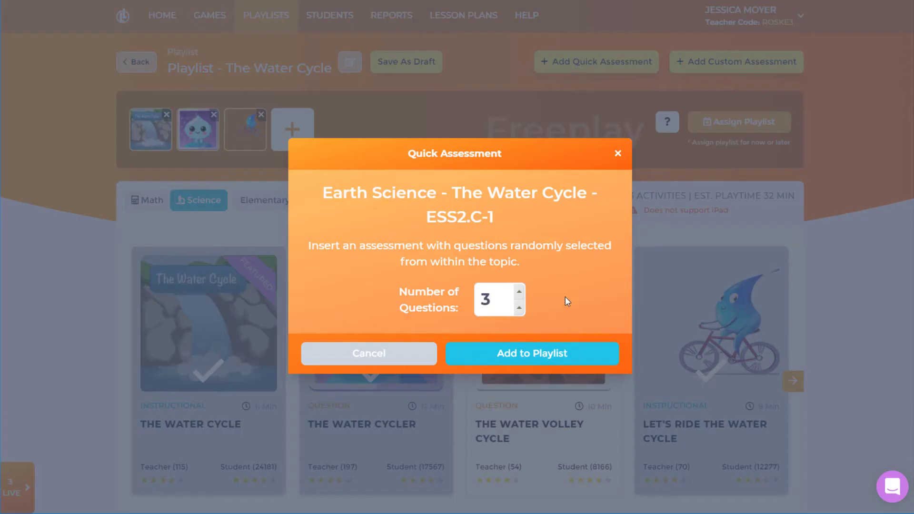
pyautogui.click(520, 294)
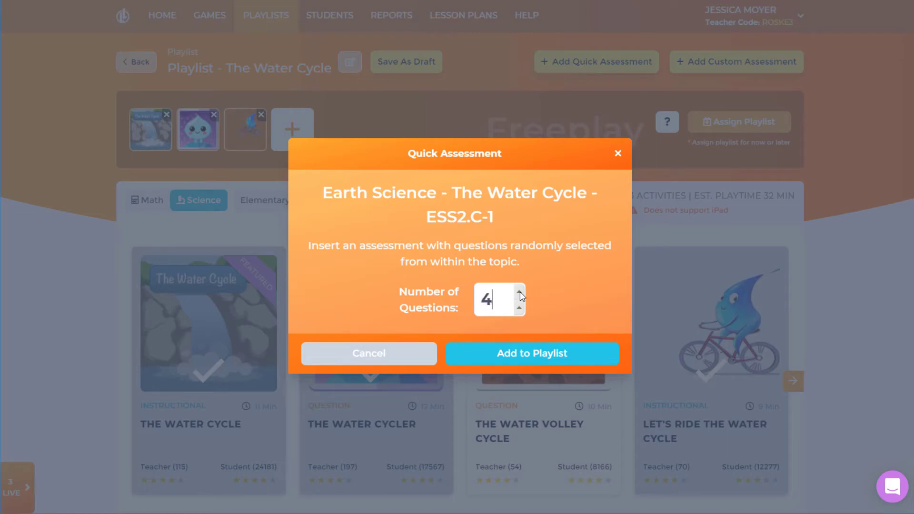
pyautogui.click(557, 362)
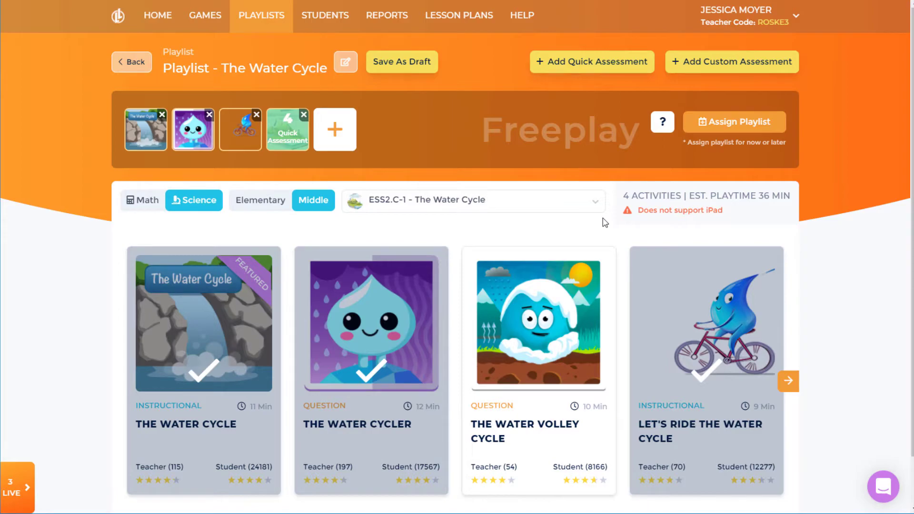
# Step: Filter the Custom Assessment Builder to two water concepts, DOK 2 and Multiple Choice
pyautogui.click(730, 69)
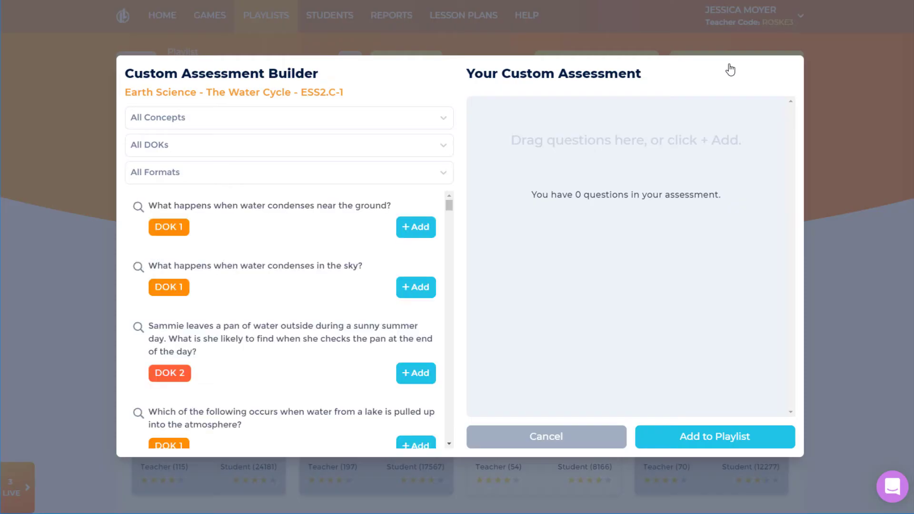
pyautogui.click(442, 117)
pyautogui.click(418, 166)
pyautogui.click(444, 120)
pyautogui.click(419, 229)
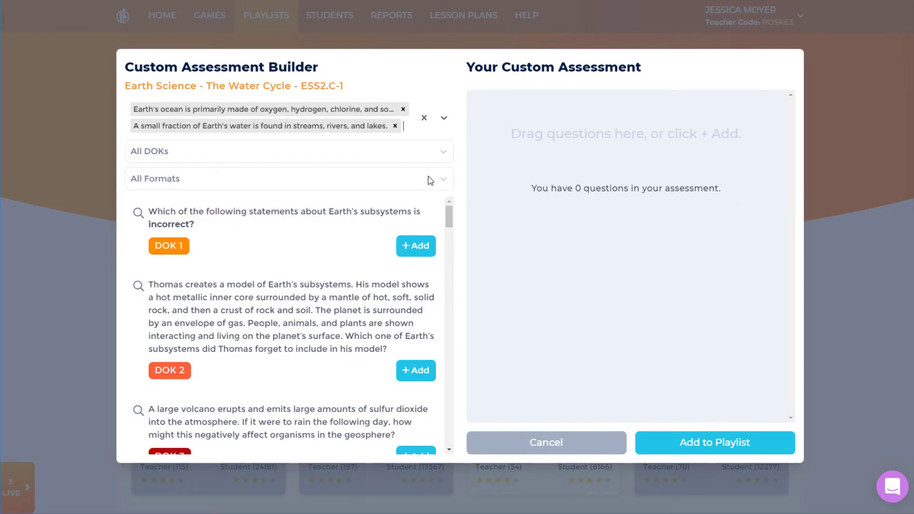
pyautogui.click(407, 152)
pyautogui.click(401, 201)
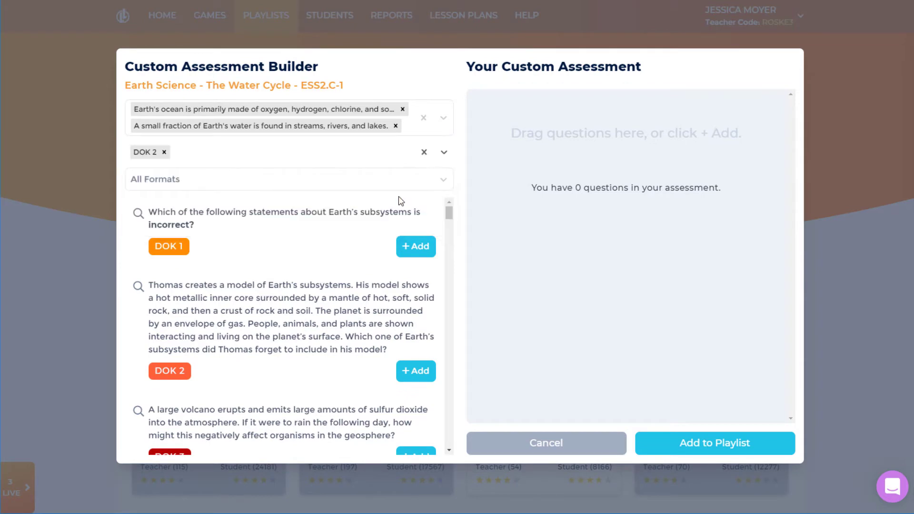
pyautogui.click(443, 180)
pyautogui.click(429, 212)
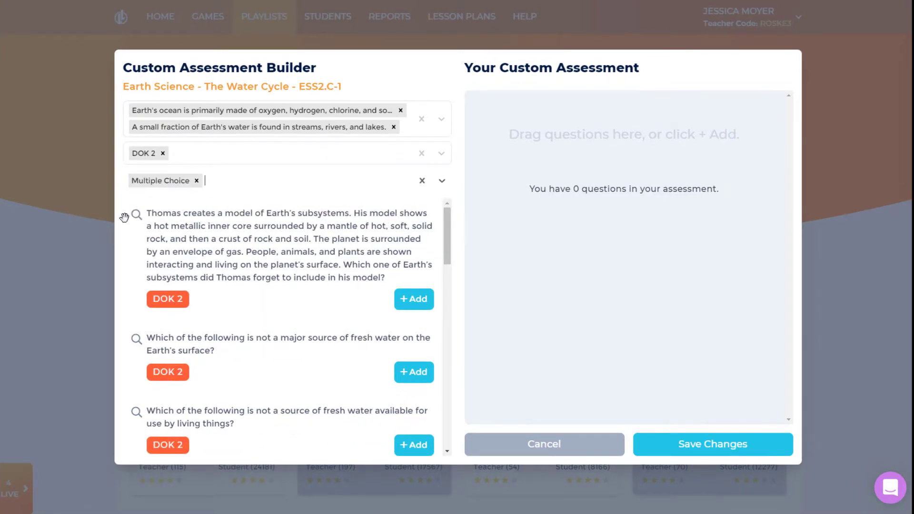
# Step: Add the Earth-subsystems, streamflow and ocean-currents questions, then add the assessment to the playlist
pyautogui.moveTo(137, 217)
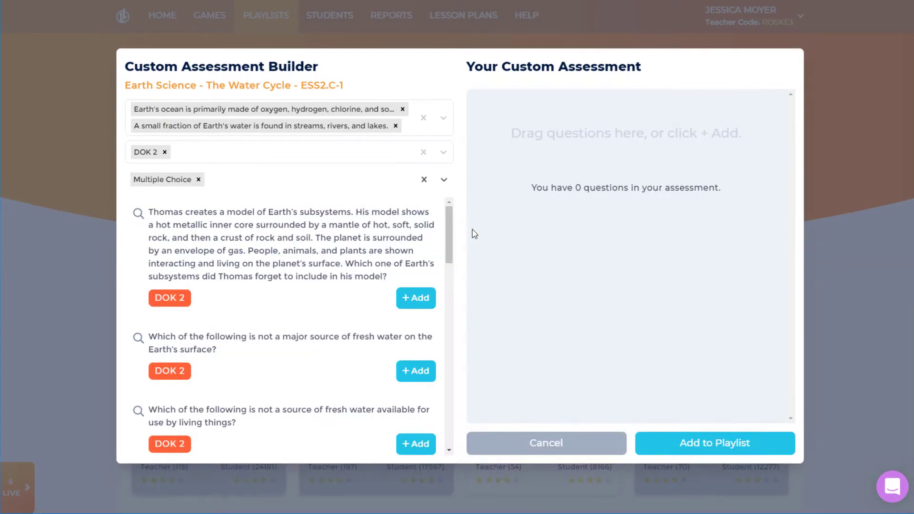
pyautogui.click(429, 300)
pyautogui.click(430, 379)
pyautogui.click(418, 451)
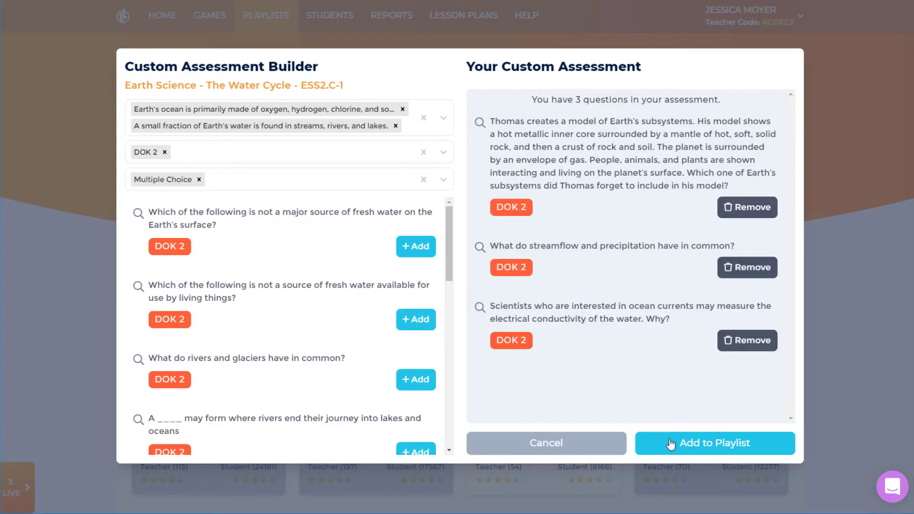
pyautogui.click(688, 446)
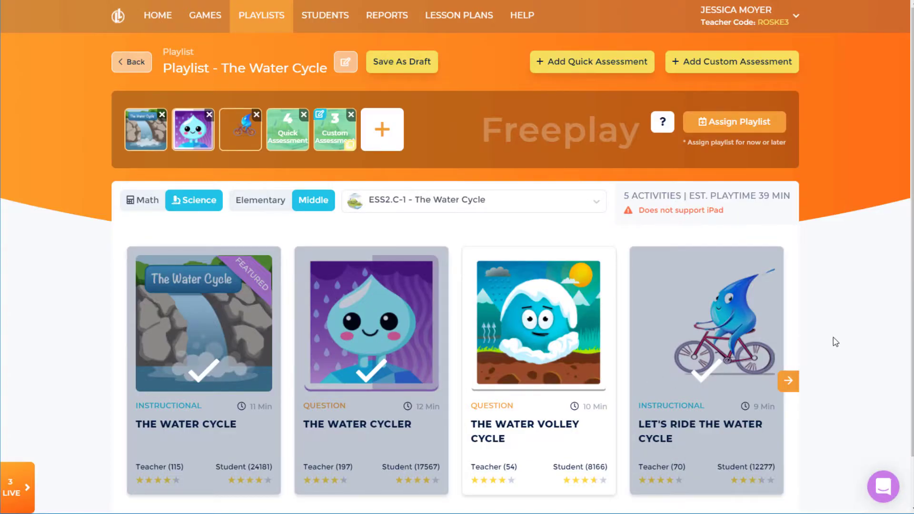
# Step: Move the Quick Assessment first, add the condensation question, and remove The Water Cycle game
pyautogui.moveTo(288, 129); pyautogui.dragTo(147, 129)
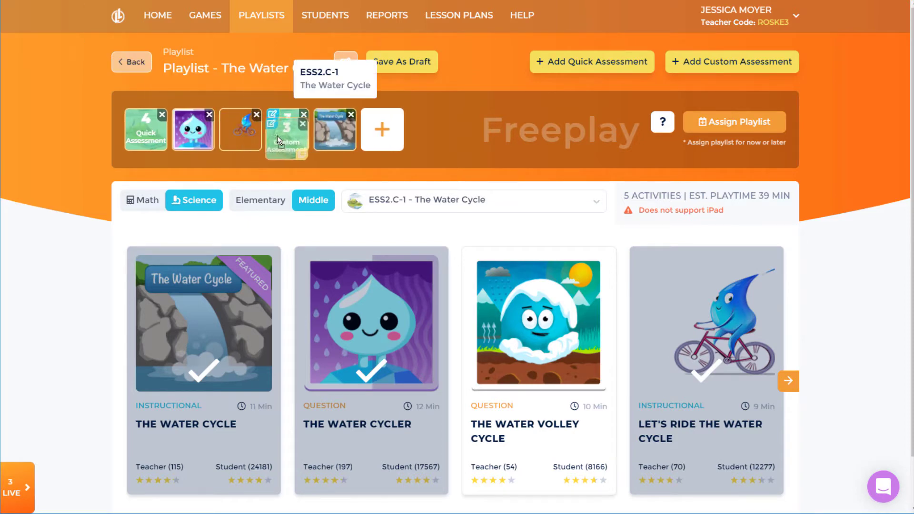
pyautogui.click(275, 117)
pyautogui.click(416, 287)
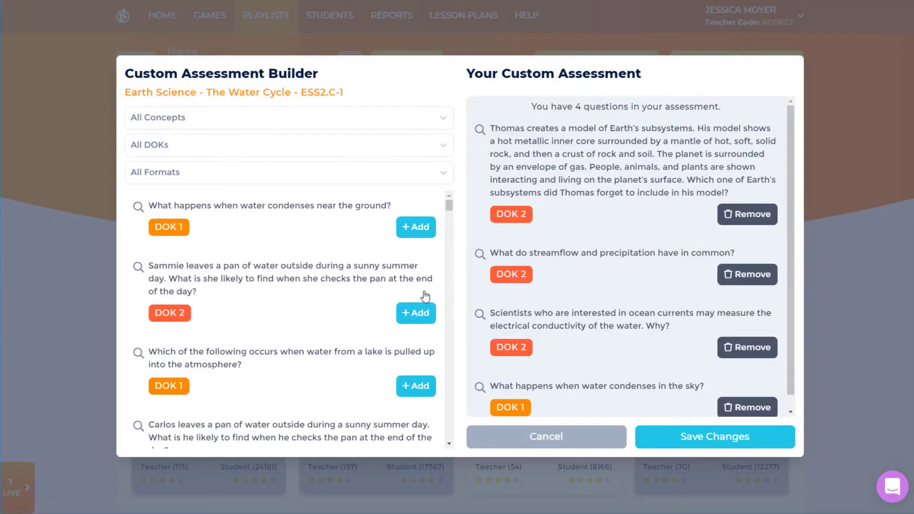
pyautogui.click(716, 436)
pyautogui.click(350, 115)
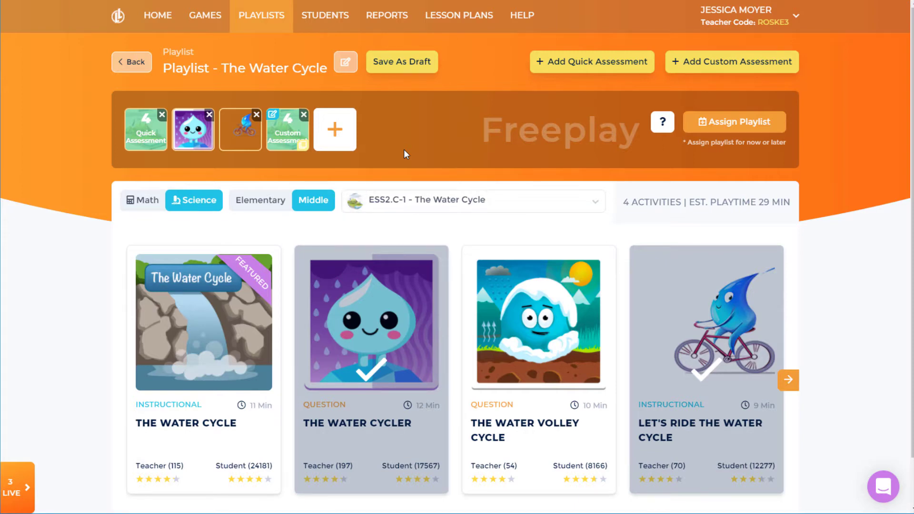
# Step: Keep the ESS2.C-1 standard and bring up the Assign Playlist dialog
pyautogui.click(593, 205)
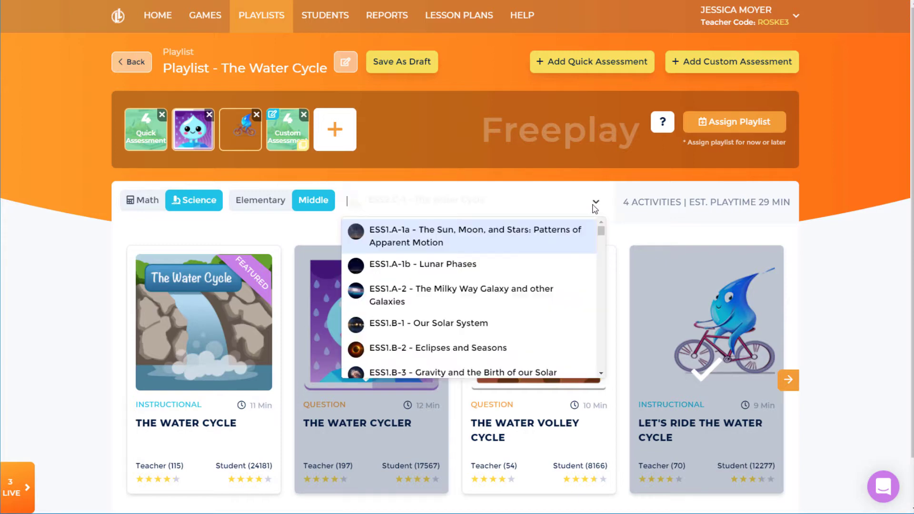
pyautogui.click(593, 203)
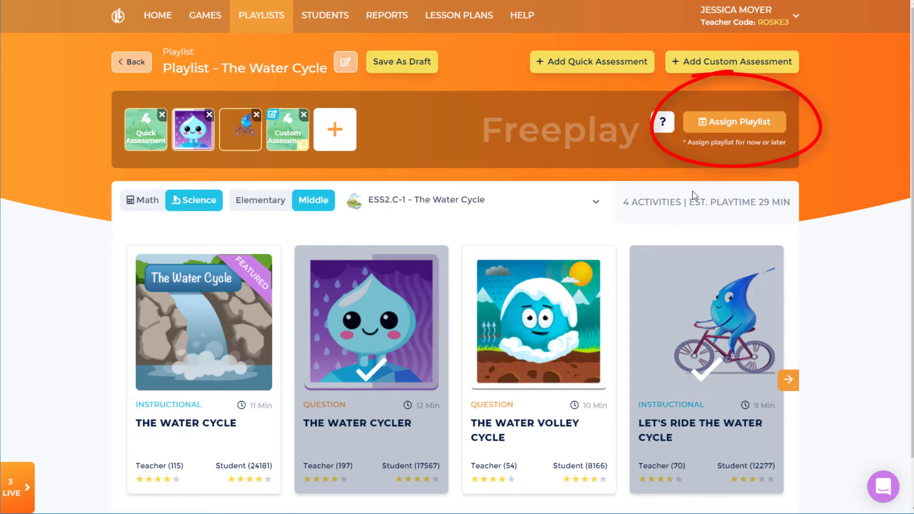
pyautogui.click(728, 123)
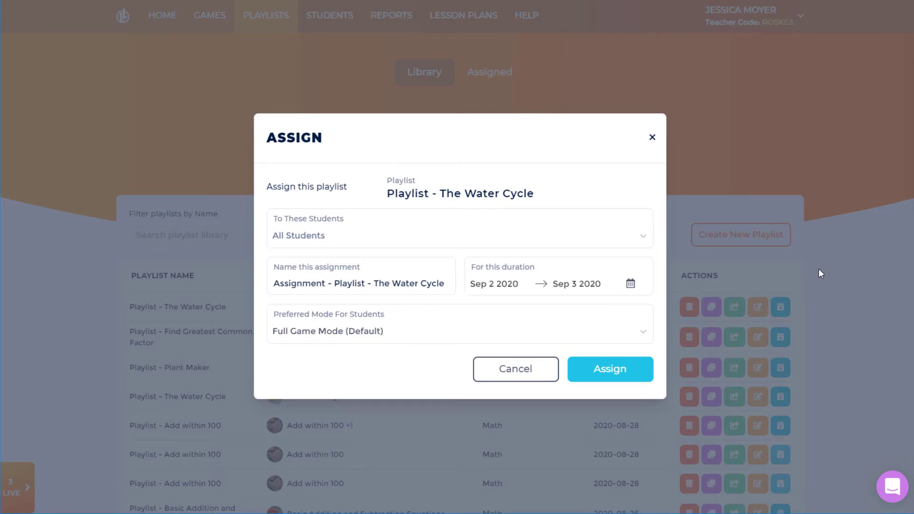
# Step: Select Period 2 Red Group and Period 2 Green Group as recipients
pyautogui.click(509, 241)
pyautogui.click(477, 282)
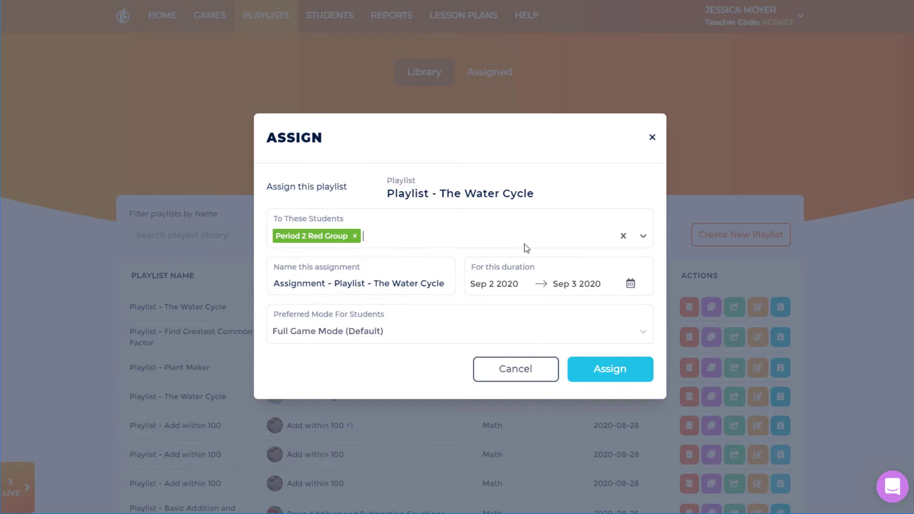
pyautogui.click(595, 240)
pyautogui.click(531, 283)
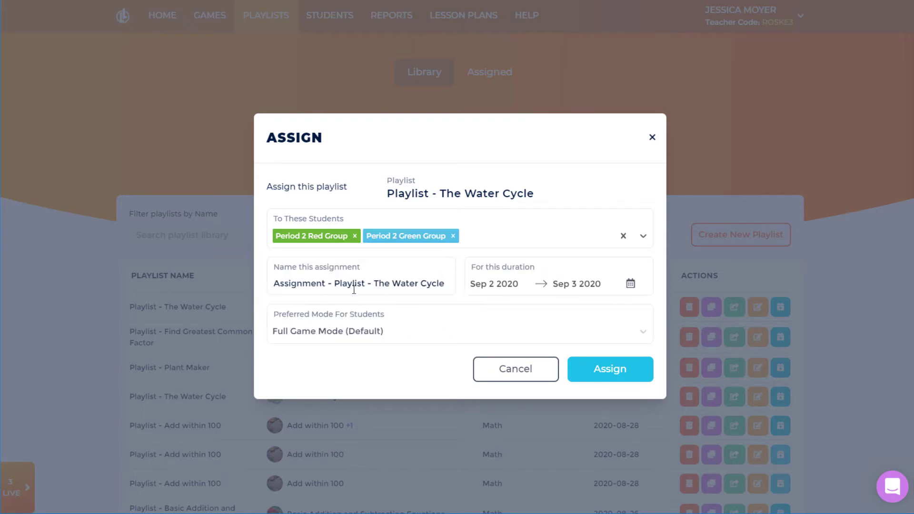
# Step: Name the assignment 'Pd 1 Bio: The Water Cycle', keep Full Game Mode, and assign it
pyautogui.moveTo(372, 284); pyautogui.dragTo(267, 281)
pyautogui.write('Pd 1 ')
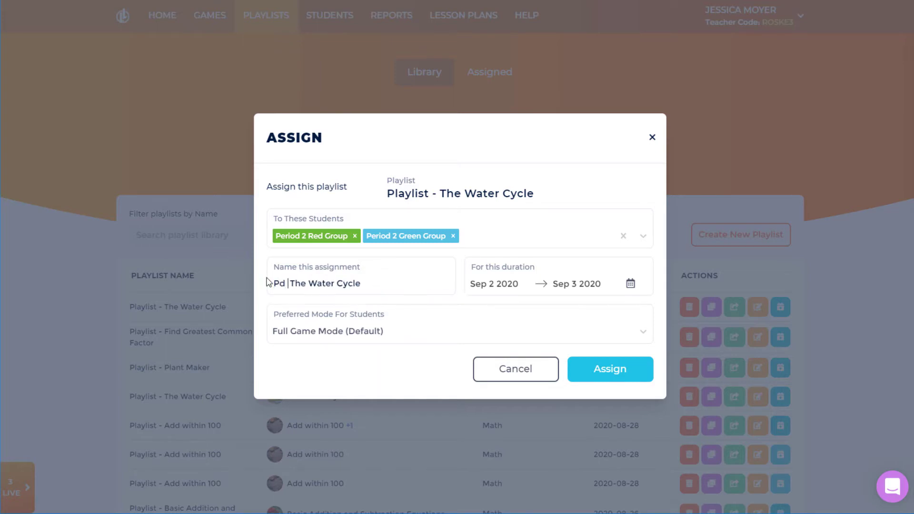
pyautogui.write('Bio:')
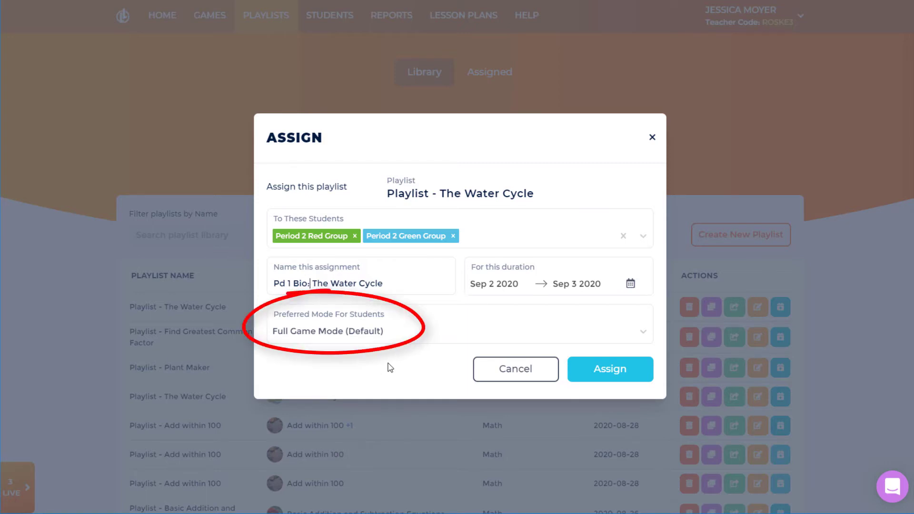
pyautogui.click(402, 339)
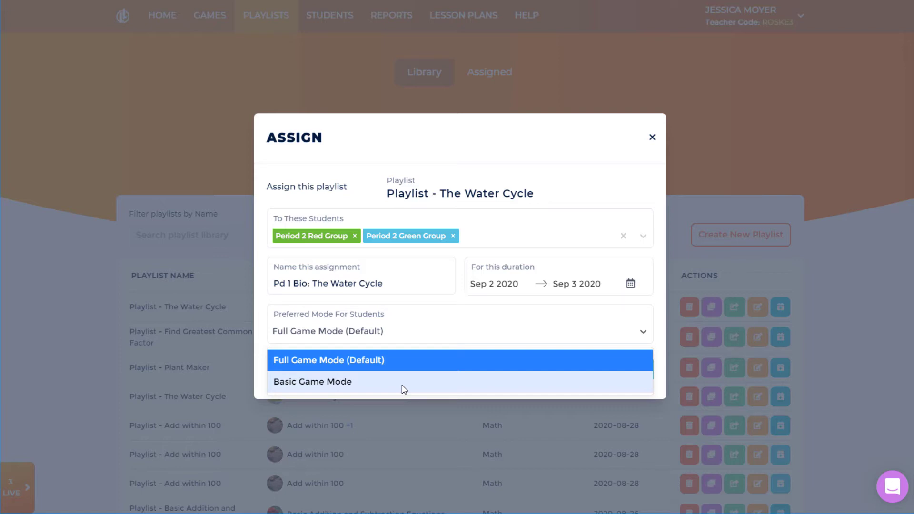
pyautogui.click(402, 361)
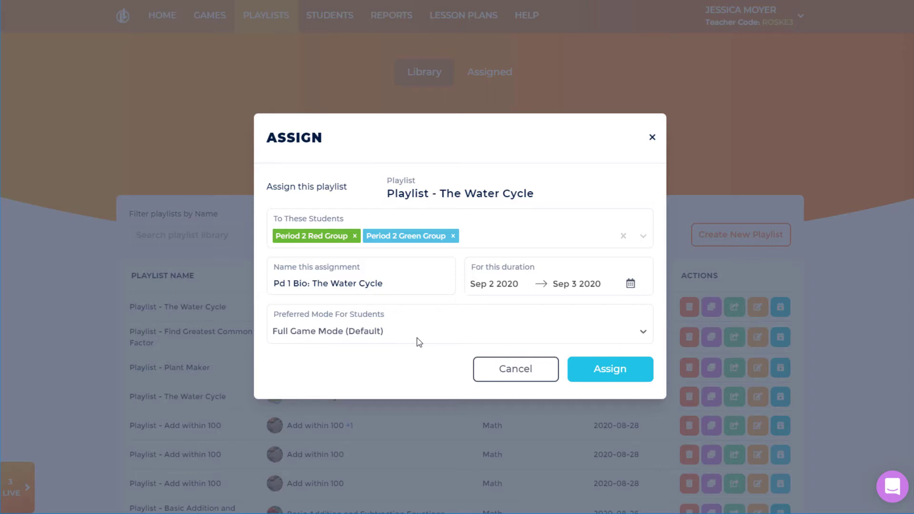
pyautogui.click(606, 378)
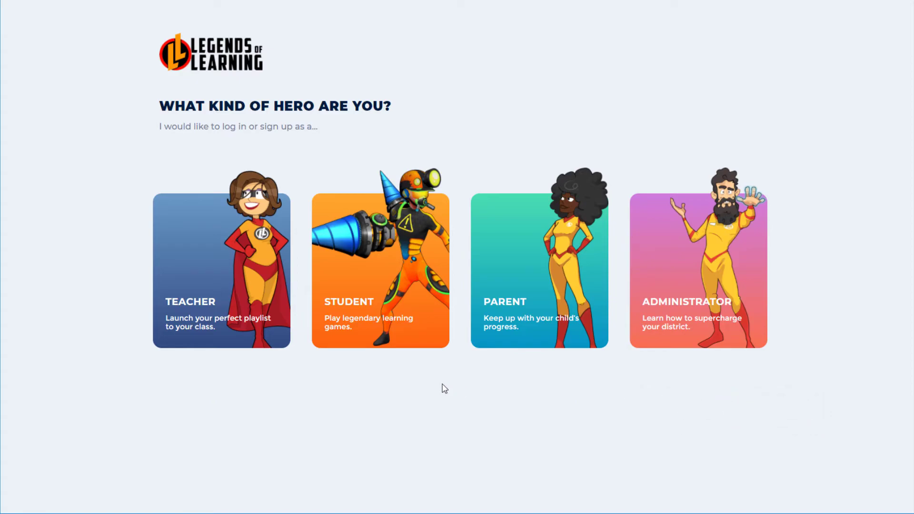
# Step: Join teacher assignments as a student with the teacher's code and open Pd 1 Bio: The Water Cycle
pyautogui.click(415, 324)
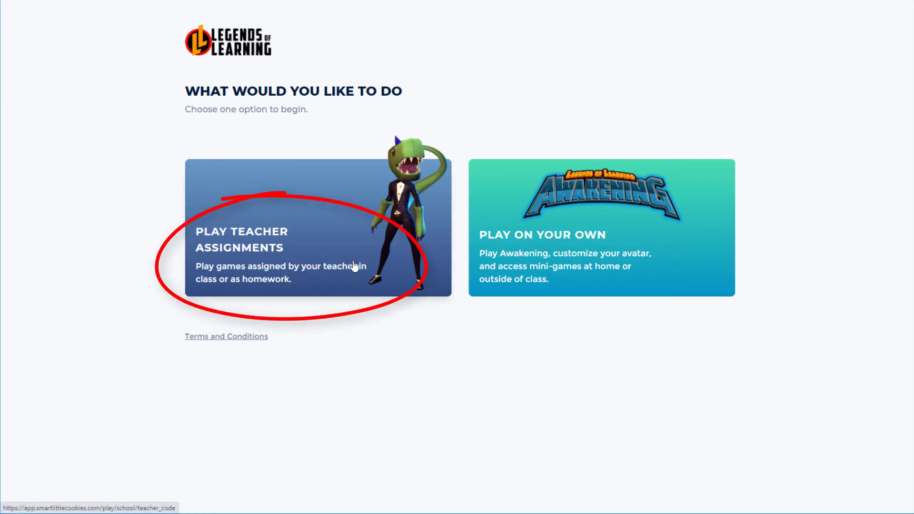
pyautogui.click(354, 265)
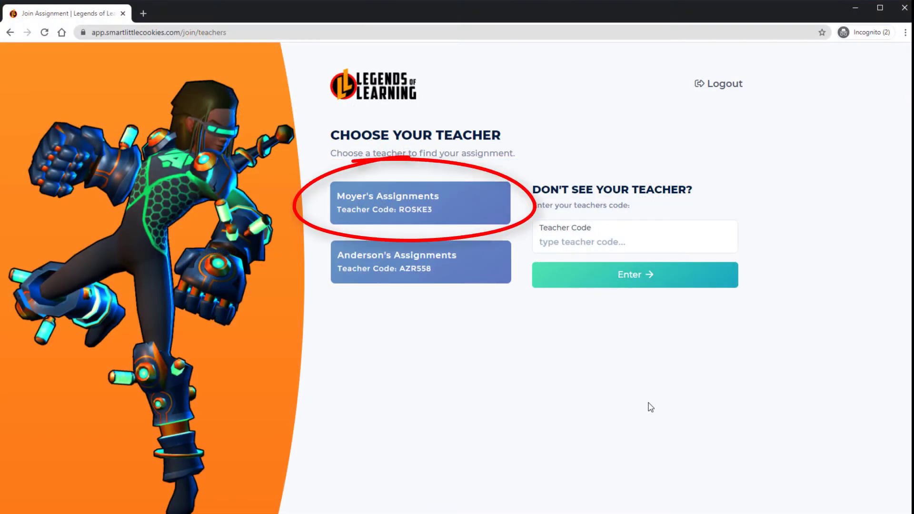
pyautogui.click(615, 241)
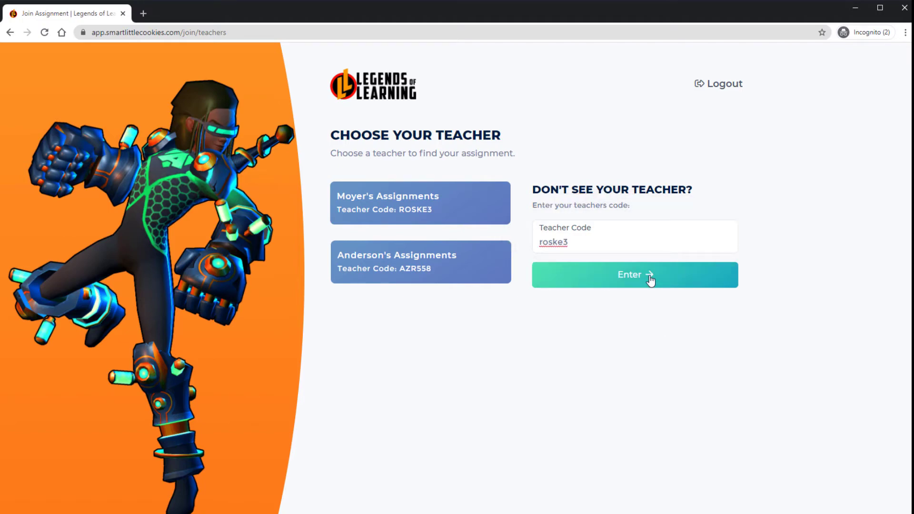
pyautogui.click(651, 281)
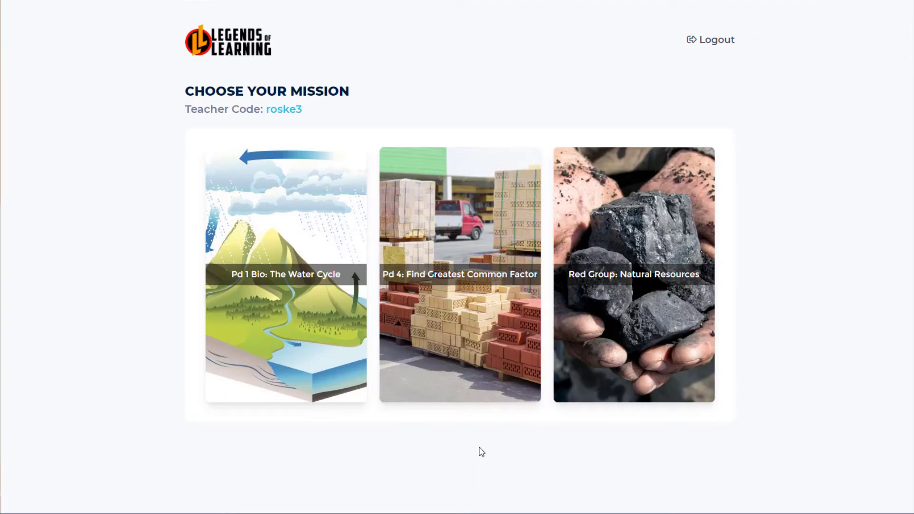
pyautogui.click(317, 307)
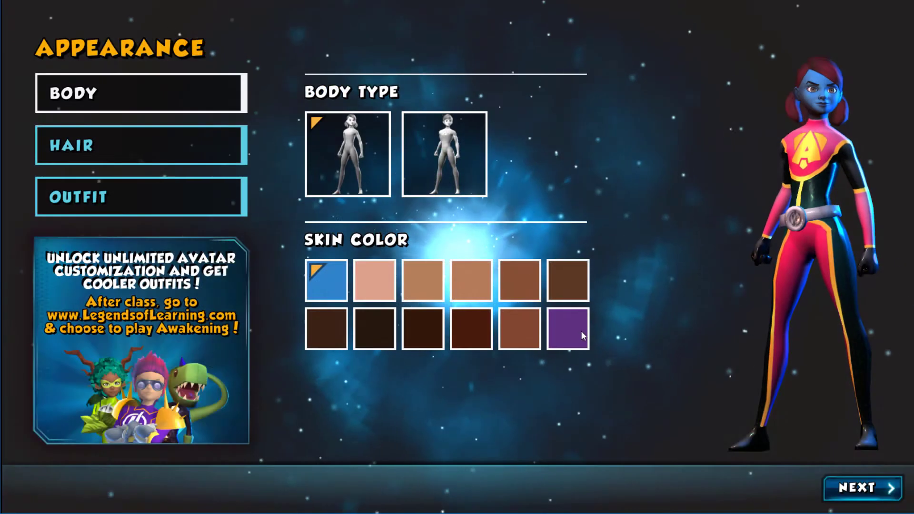
# Step: Give the avatar purple skin and a red mohawk
pyautogui.click(567, 328)
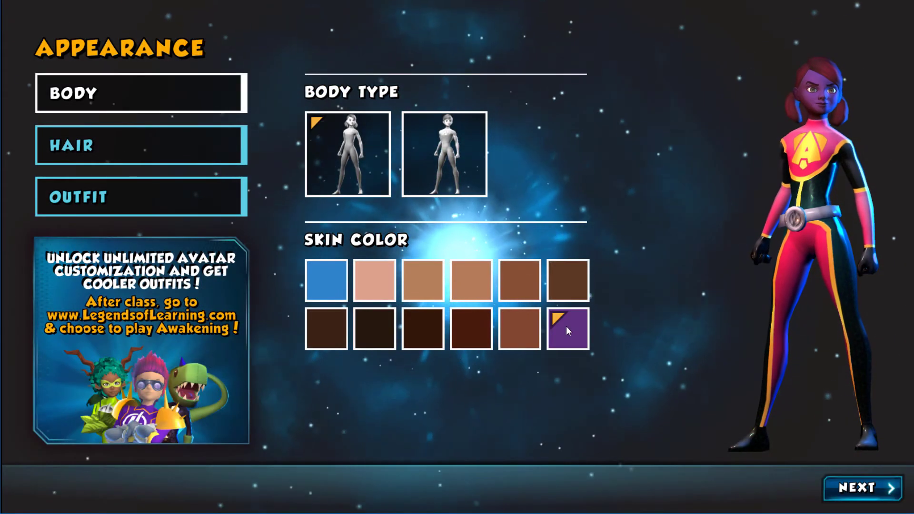
pyautogui.click(245, 161)
pyautogui.click(481, 359)
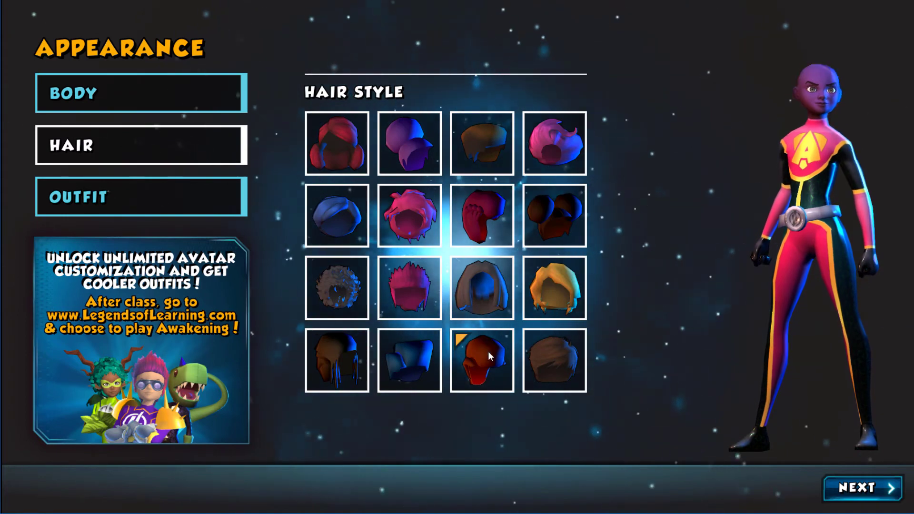
pyautogui.click(861, 487)
# Step: Name the hero Professor Iron Dragon and finish Lark's intro dialogue
pyautogui.click(792, 425)
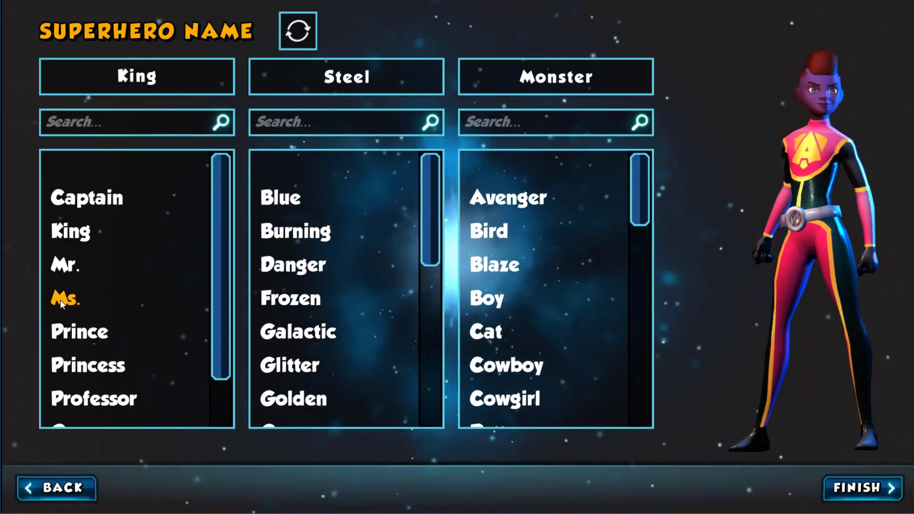
pyautogui.click(130, 401)
pyautogui.scroll(-2, 333, 333)
pyautogui.click(283, 386)
pyautogui.scroll(-2, 562, 335)
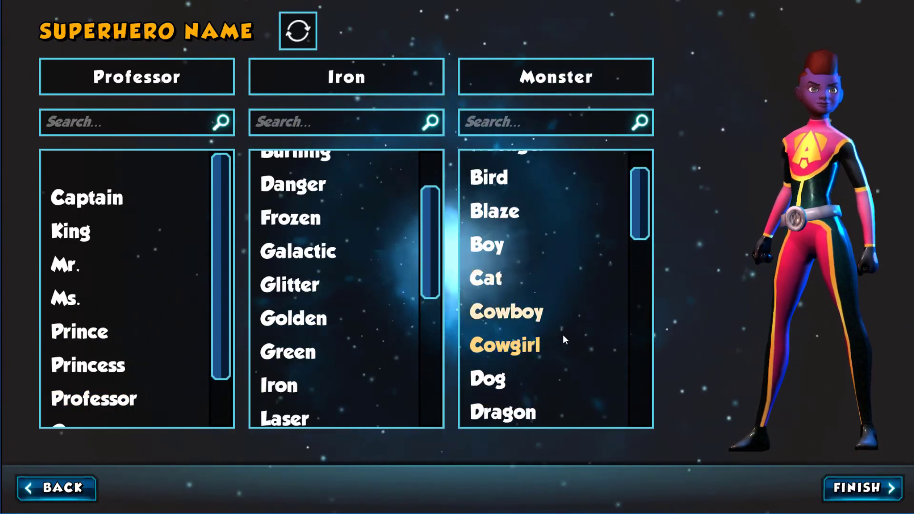
pyautogui.click(532, 381)
pyautogui.click(523, 412)
pyautogui.click(862, 488)
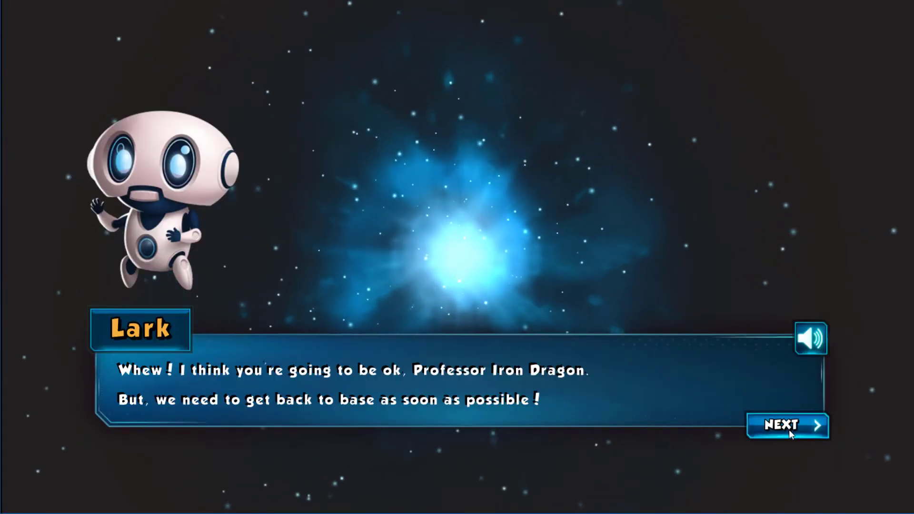
pyautogui.click(788, 428)
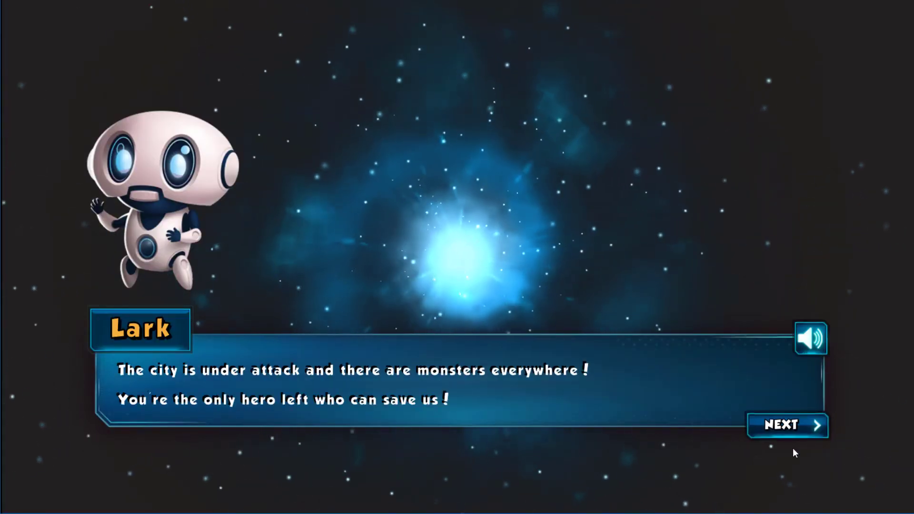
pyautogui.click(792, 430)
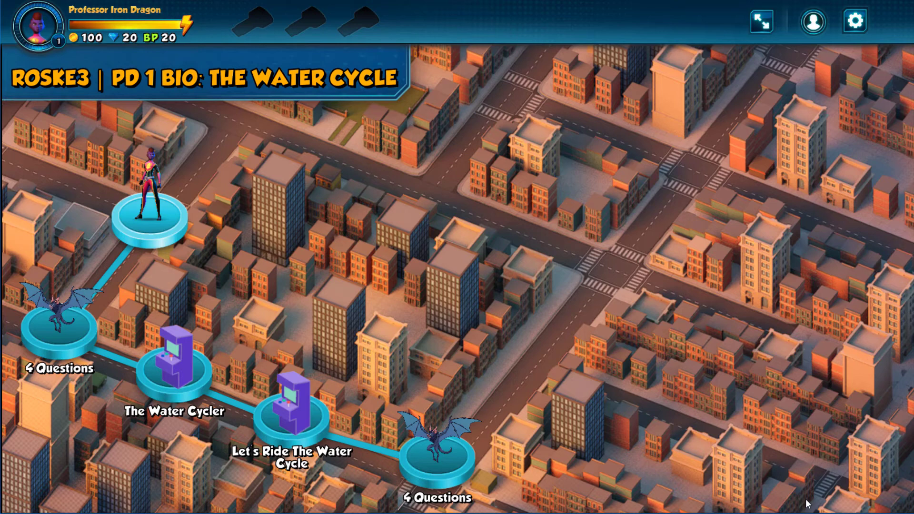
# Step: Win The Water Cycler, rate it five stars, and submit Evaporation as the answer
pyautogui.click(60, 331)
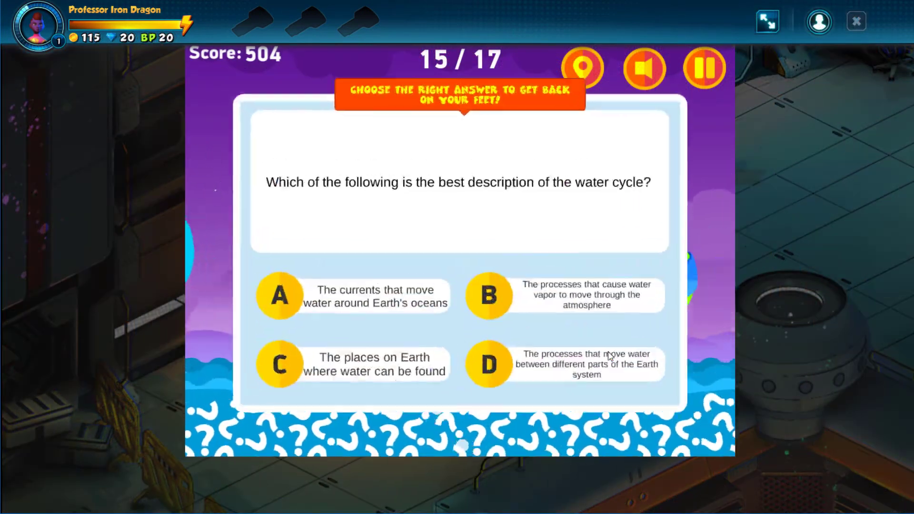
pyautogui.click(619, 367)
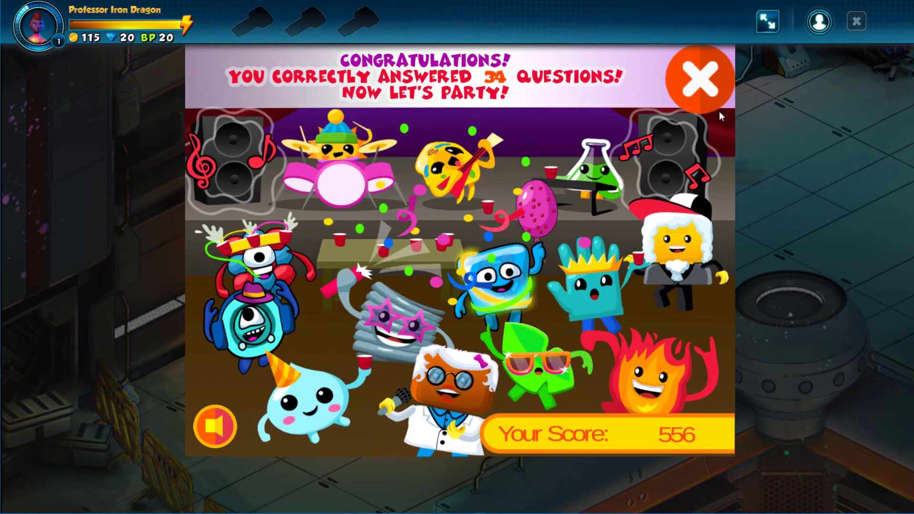
pyautogui.click(703, 82)
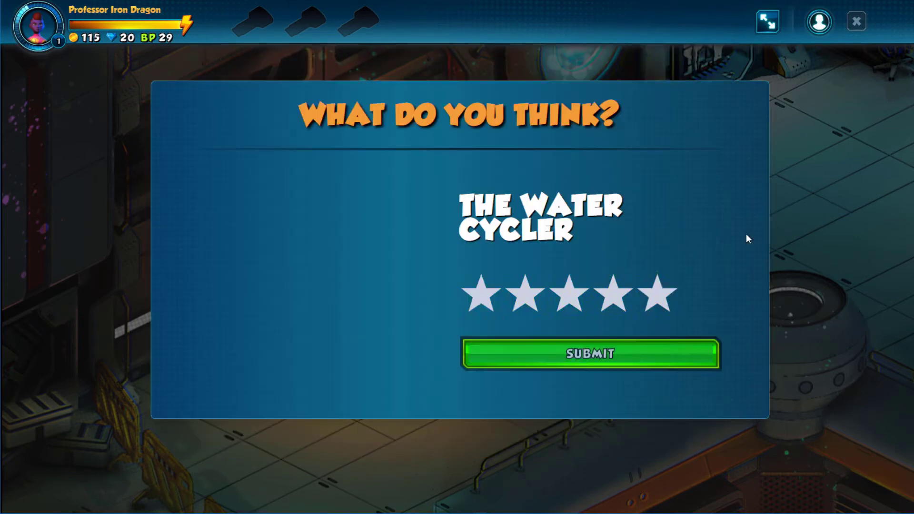
pyautogui.click(657, 294)
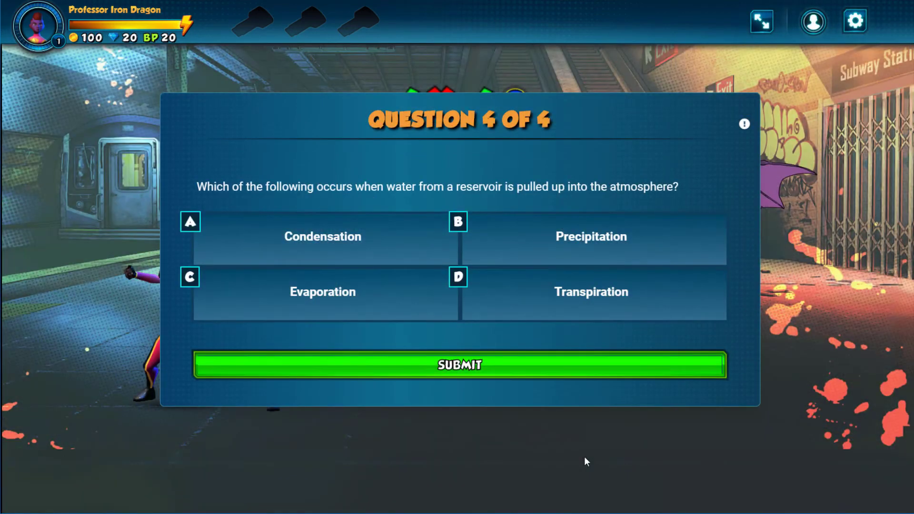
pyautogui.click(347, 292)
pyautogui.click(464, 367)
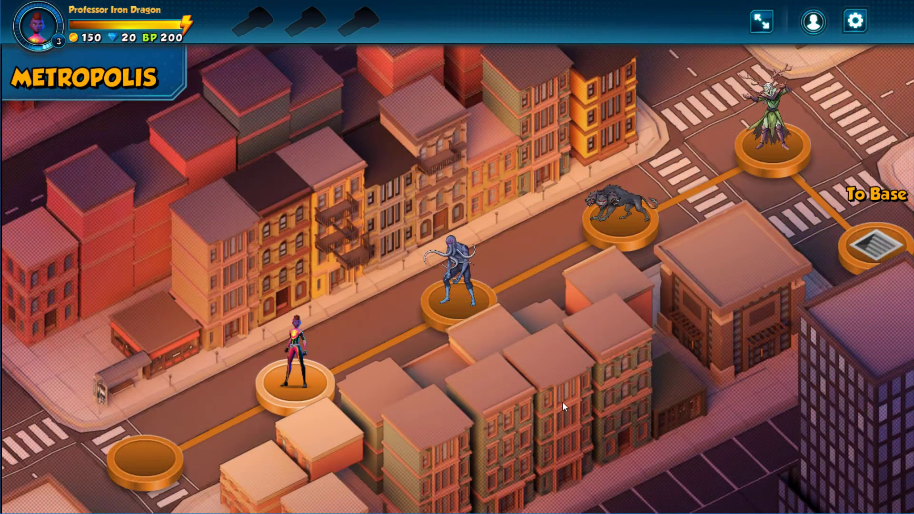
# Step: Start the Tentacle Warrior battle and submit answer B to the graph bonus question
pyautogui.click(458, 299)
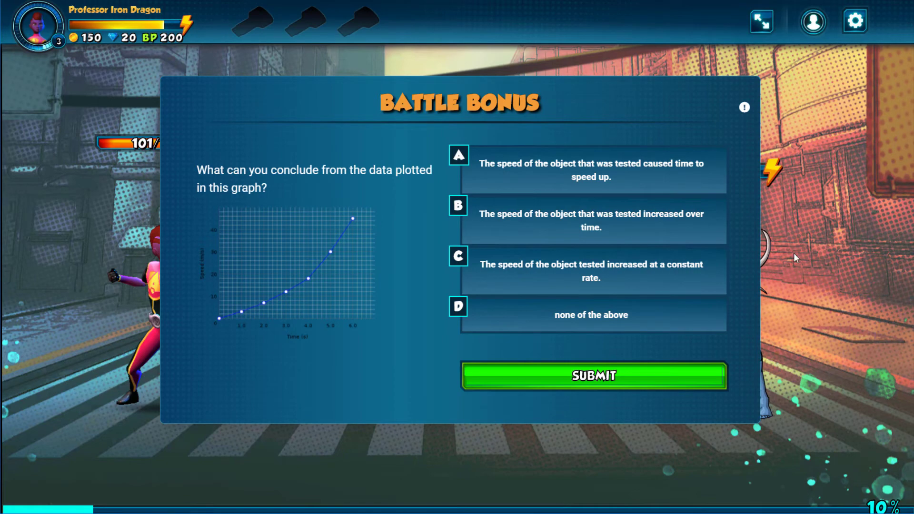
pyautogui.click(683, 227)
pyautogui.click(659, 381)
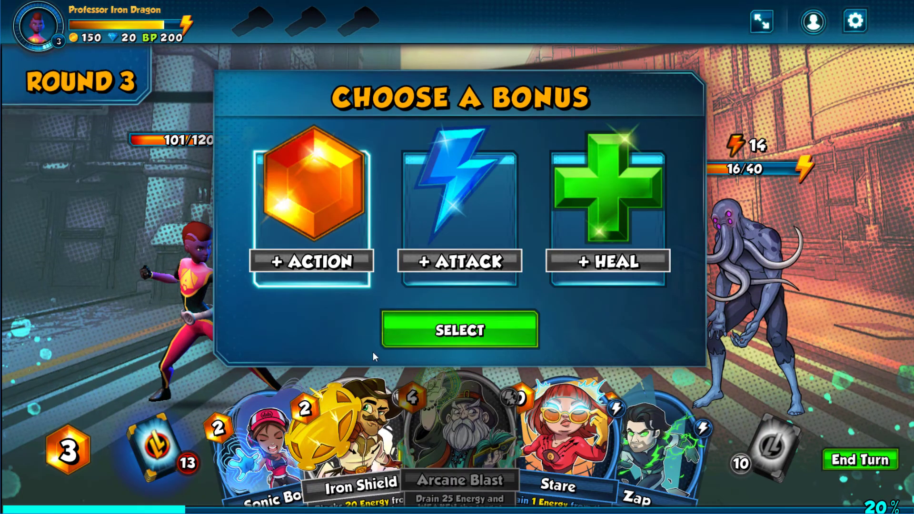
# Step: Take the +Action bonus, defeat the enemy with Arcane Blast and Stare, then play Science Jump
pyautogui.click(462, 333)
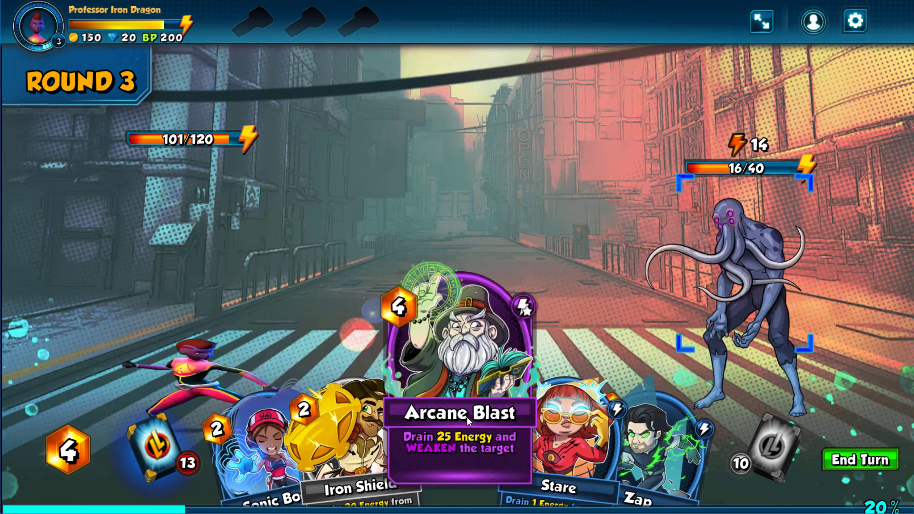
pyautogui.click(466, 416)
pyautogui.click(723, 425)
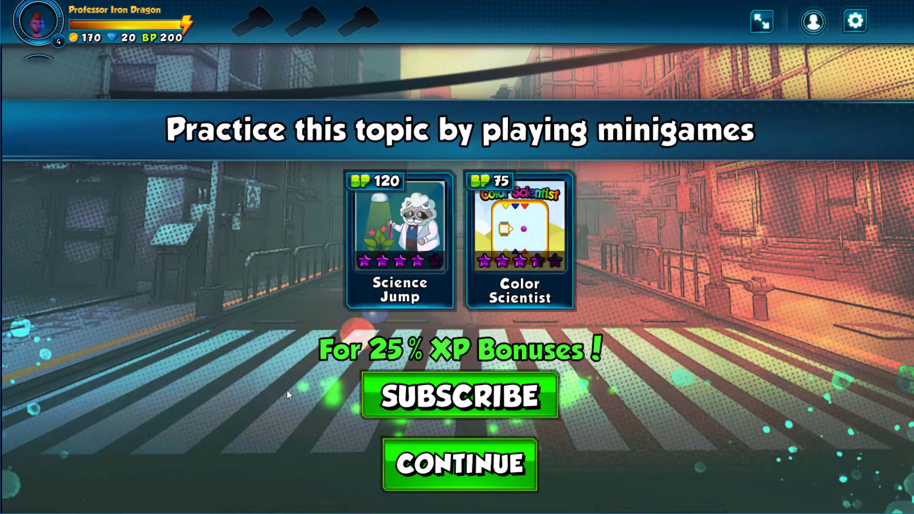
pyautogui.click(400, 245)
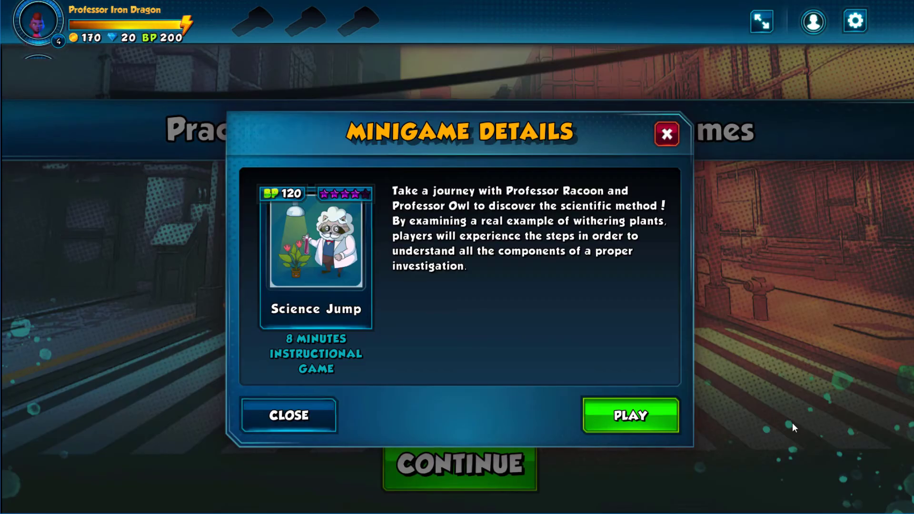
pyautogui.click(630, 415)
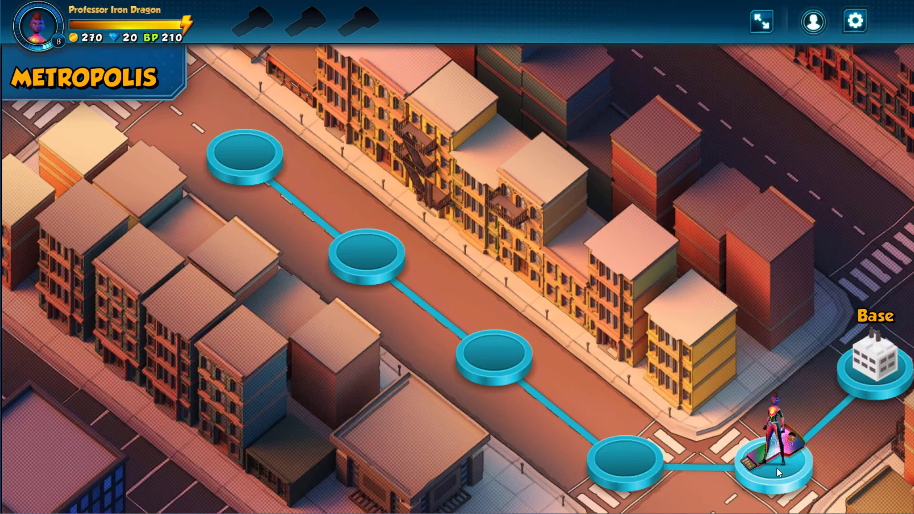
# Step: Send the found data drive to the base and save the hero's green-skinned look
pyautogui.click(775, 467)
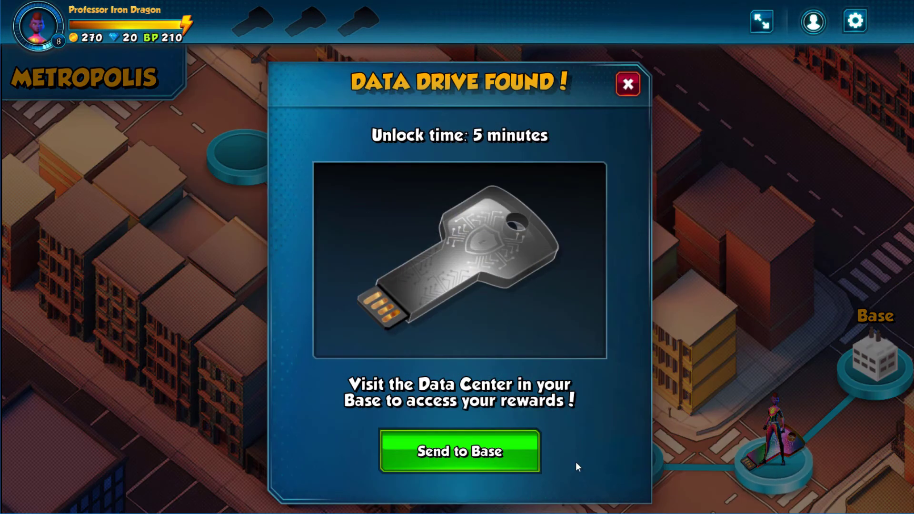
pyautogui.click(504, 451)
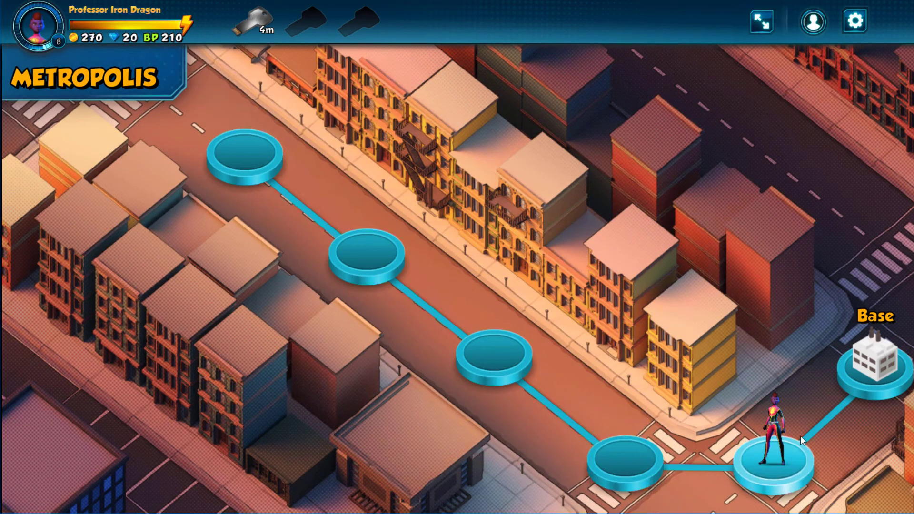
pyautogui.click(891, 364)
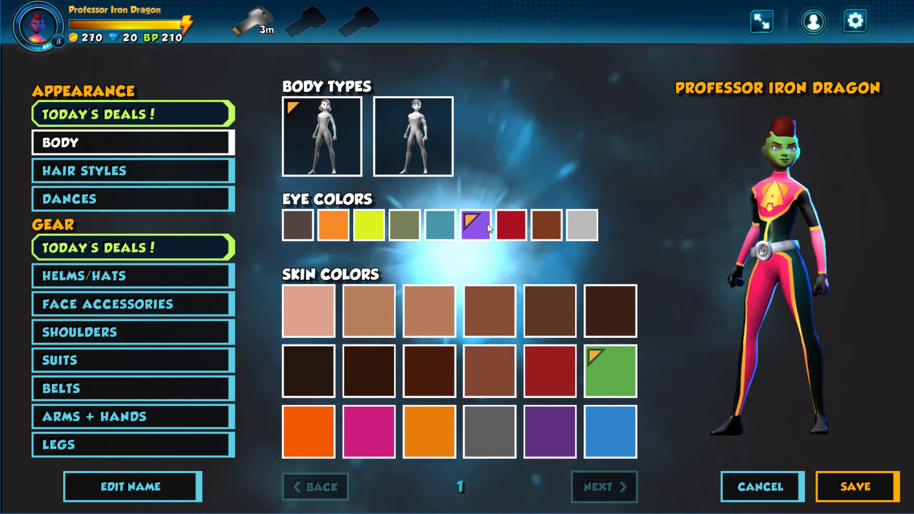
pyautogui.click(859, 488)
# Step: Walk the hero around the base past Teacher Assignments, Hero Connect and the Data-Center to the mini-games hall
pyautogui.click(86, 366)
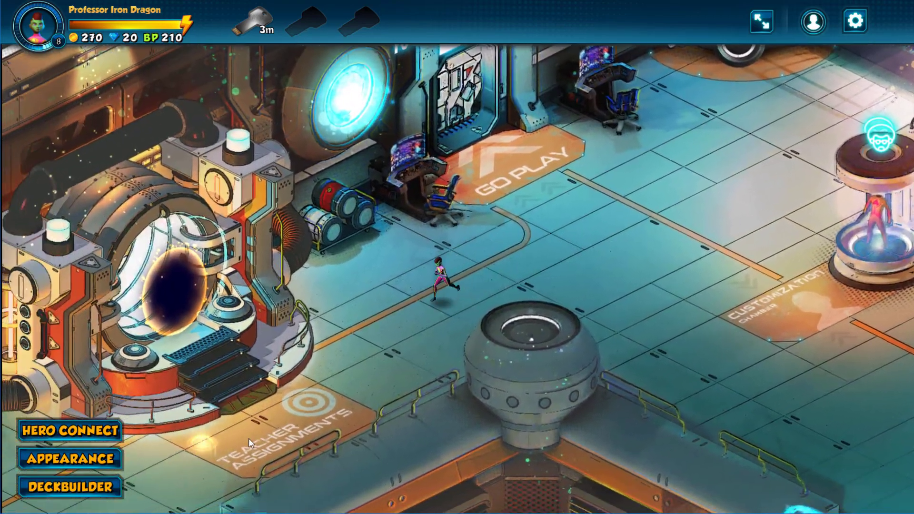
pyautogui.click(248, 438)
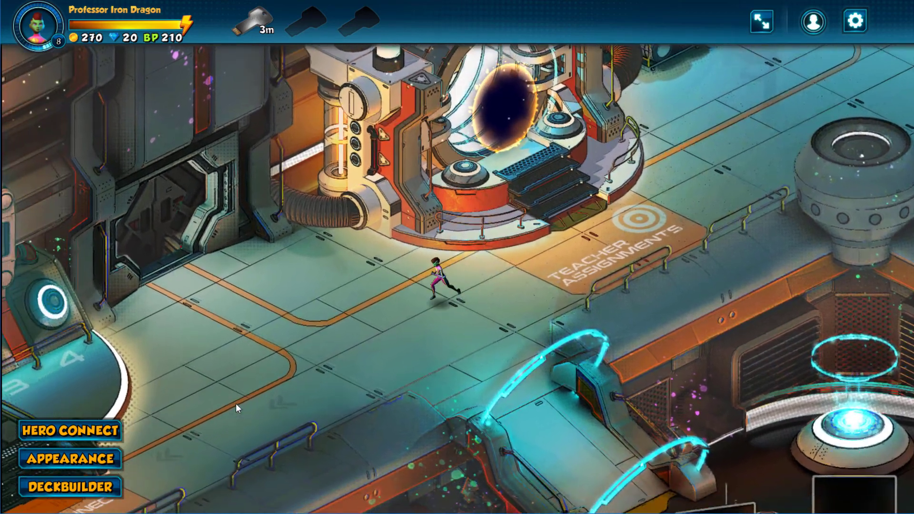
pyautogui.click(223, 415)
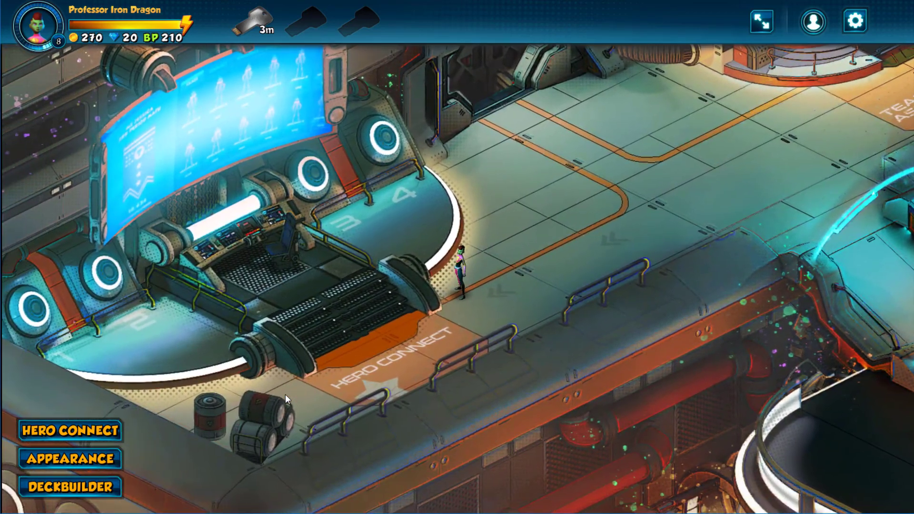
pyautogui.click(738, 204)
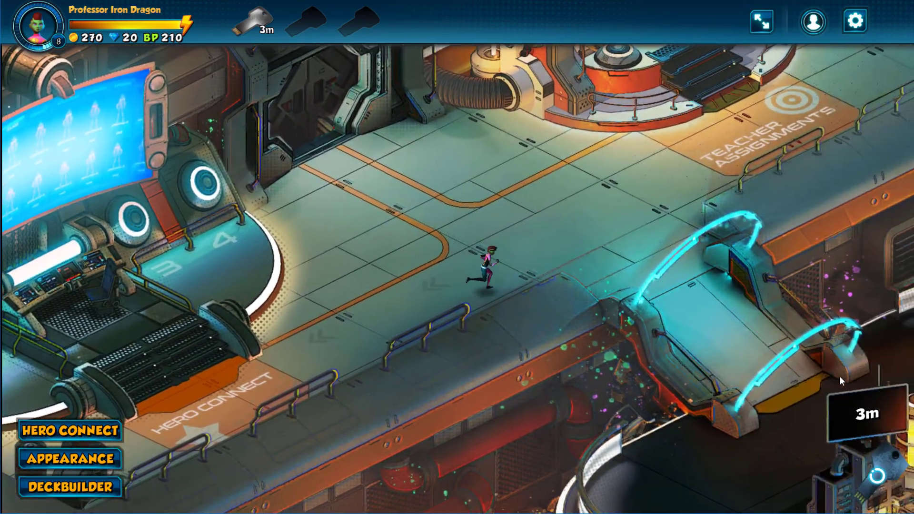
pyautogui.click(838, 375)
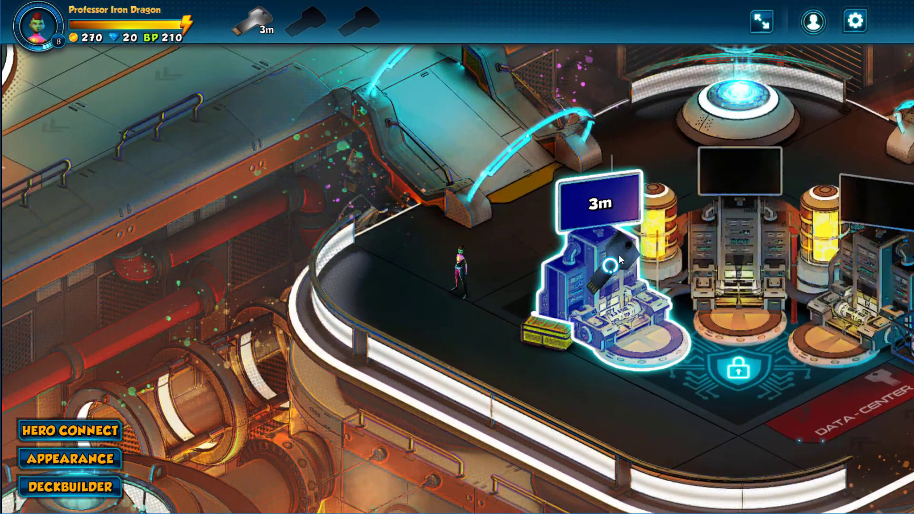
pyautogui.click(613, 286)
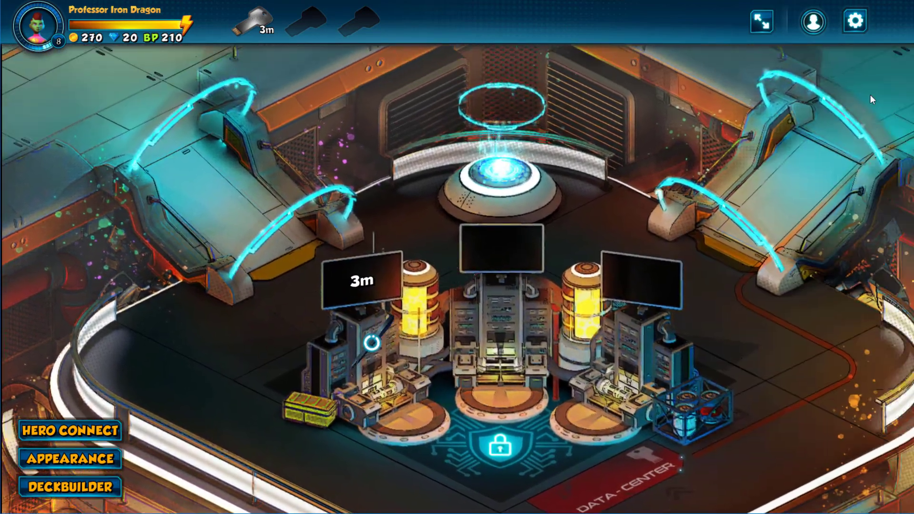
pyautogui.click(870, 95)
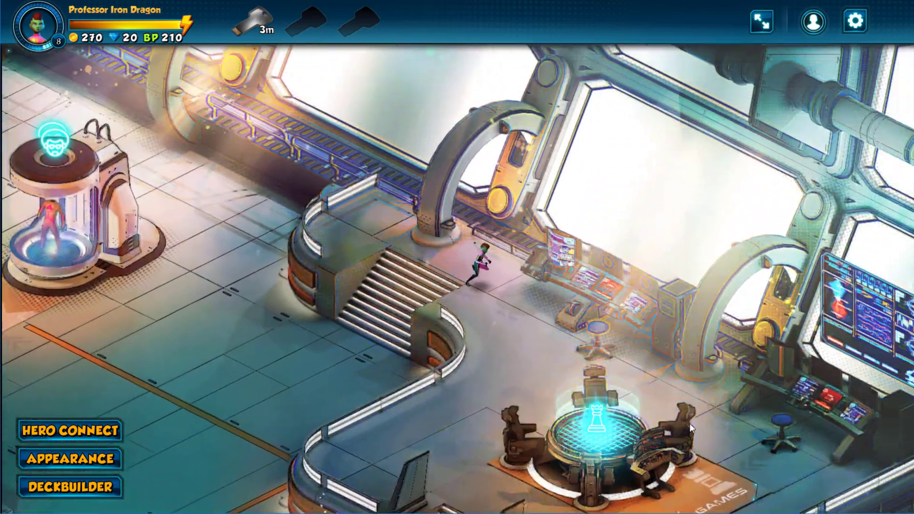
# Step: Browse the Mini Games' Grades 6/7/8 Physical Science standards, then close them to return to Metropolis
pyautogui.click(689, 424)
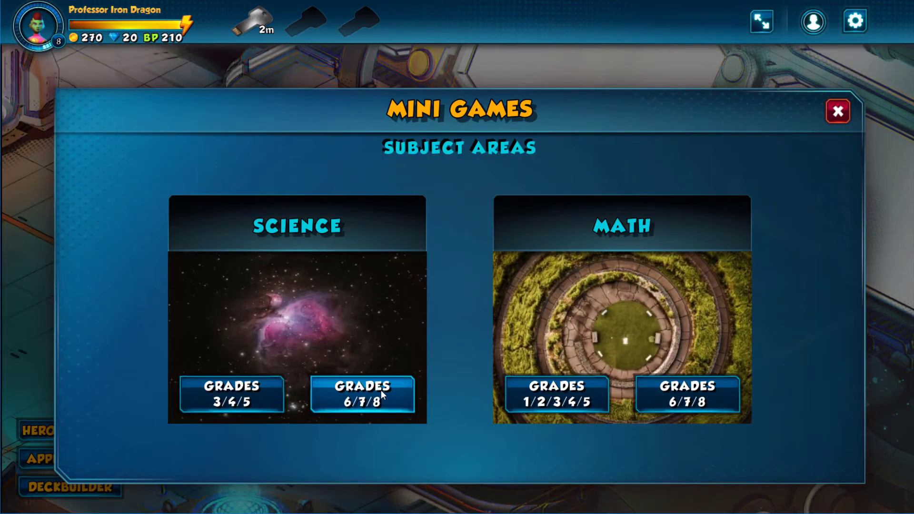
pyautogui.click(380, 390)
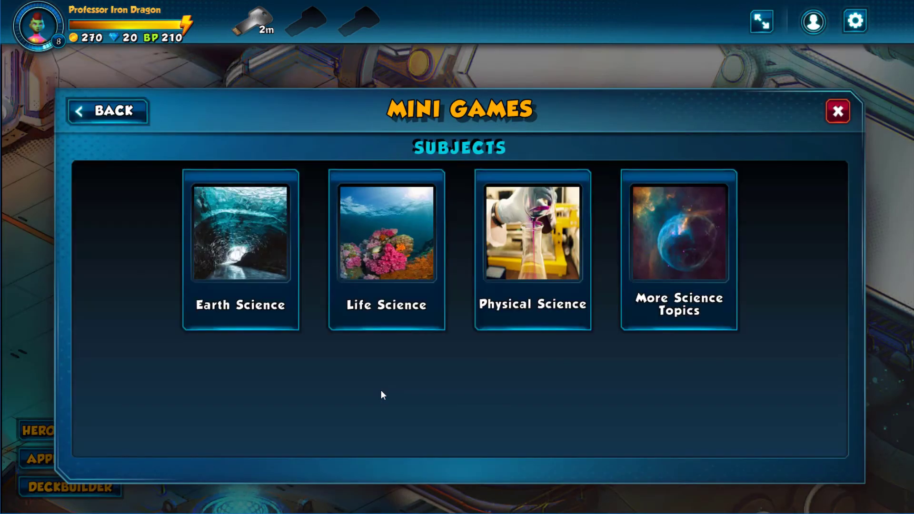
pyautogui.click(549, 238)
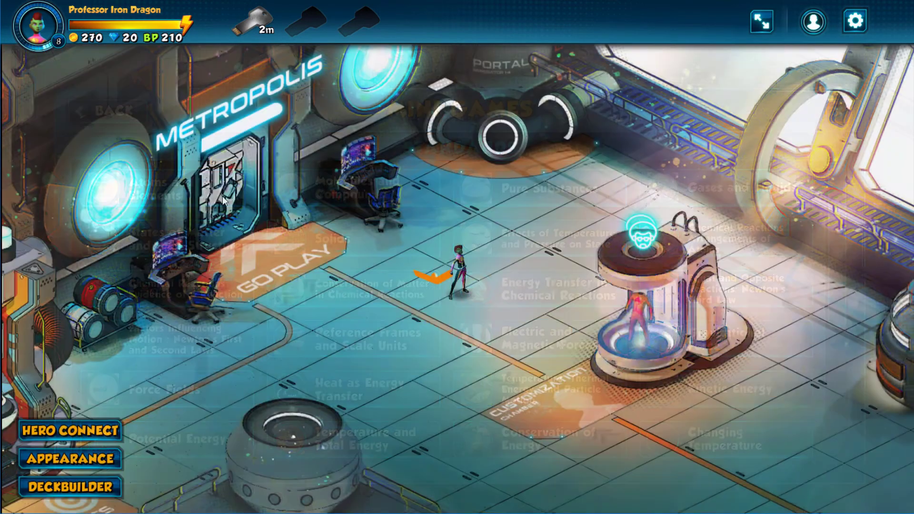
pyautogui.click(222, 196)
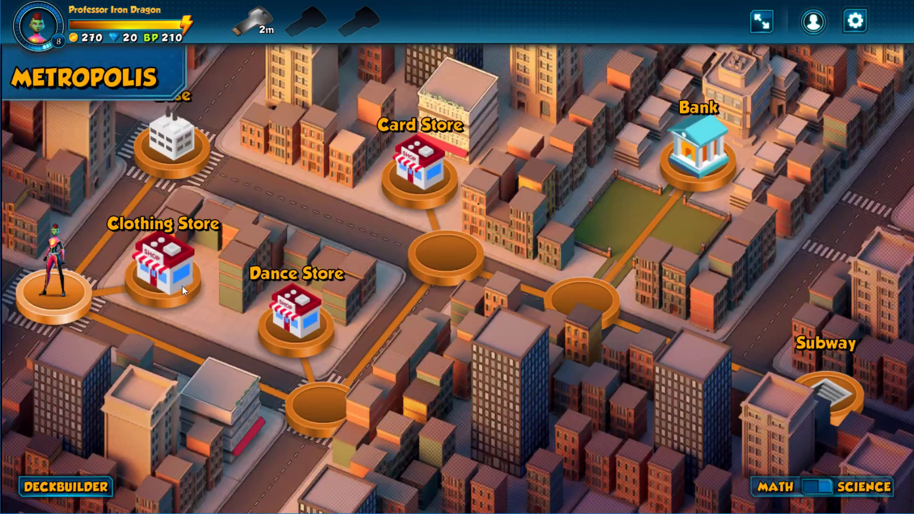
# Step: Buy the sunglasses for 100 coins in the Clothing Store and try the Dance Store's Over It dance
pyautogui.click(167, 293)
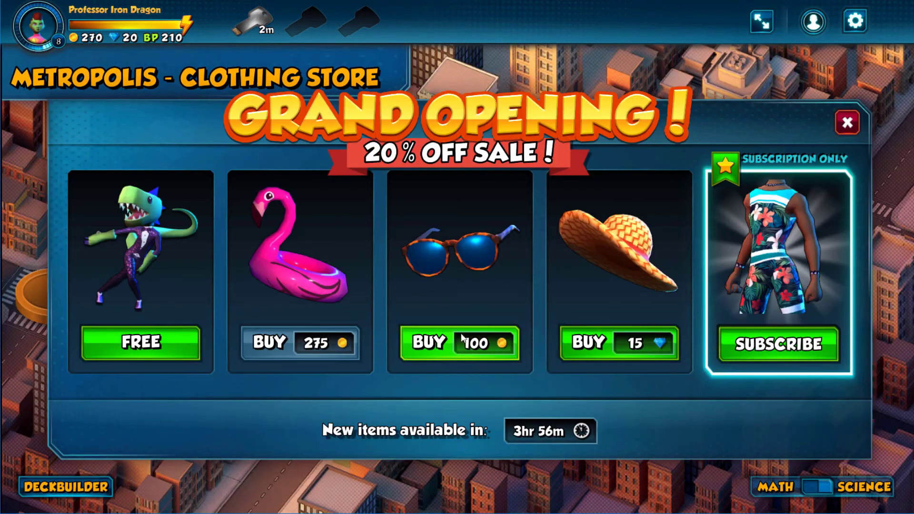
pyautogui.click(461, 336)
pyautogui.click(847, 123)
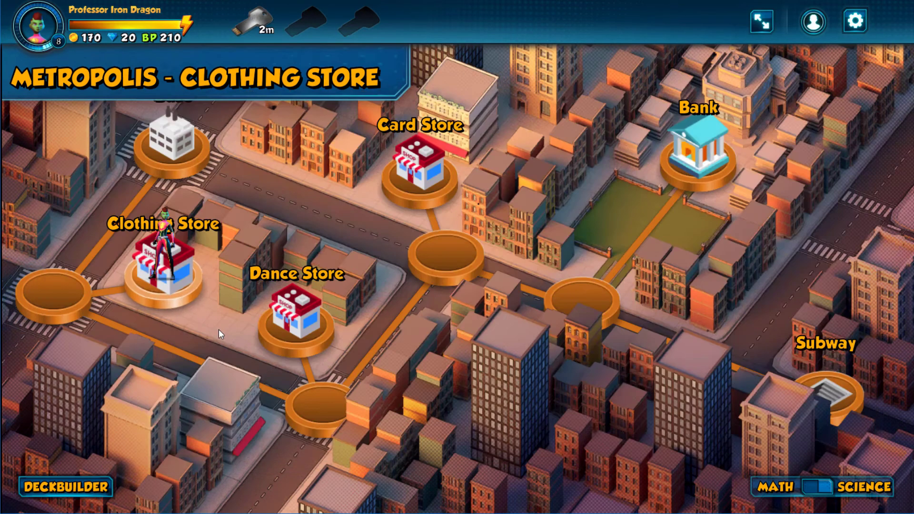
pyautogui.click(265, 323)
pyautogui.click(435, 347)
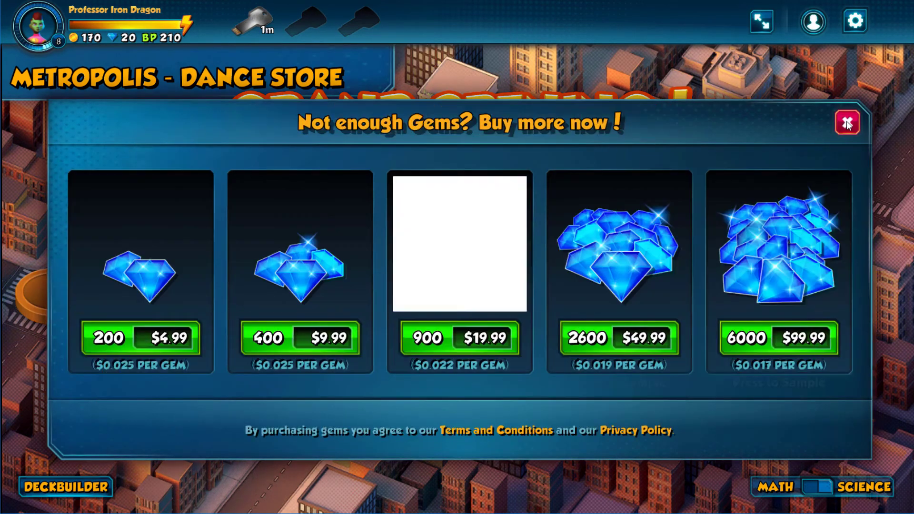
pyautogui.click(848, 121)
pyautogui.click(847, 122)
# Step: Buy the Flex card from the Card Store's today's deals, then travel to the Subway
pyautogui.click(402, 168)
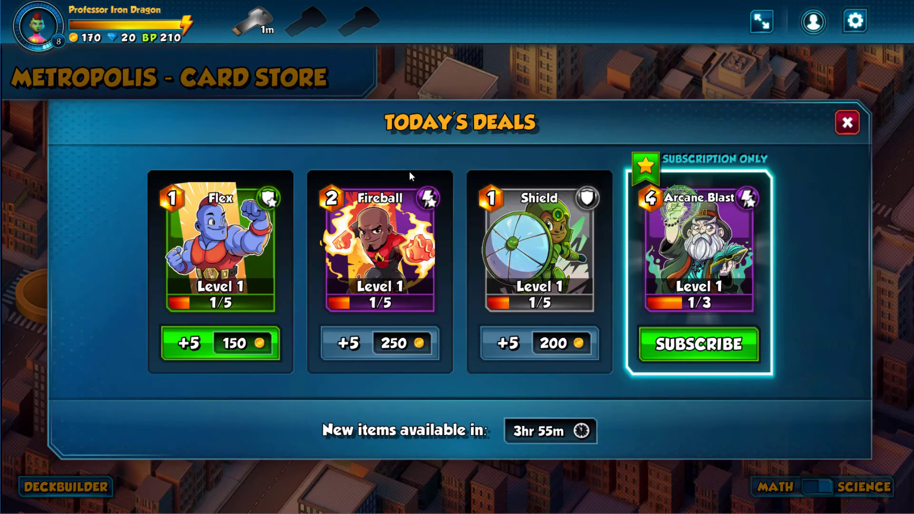
pyautogui.click(196, 356)
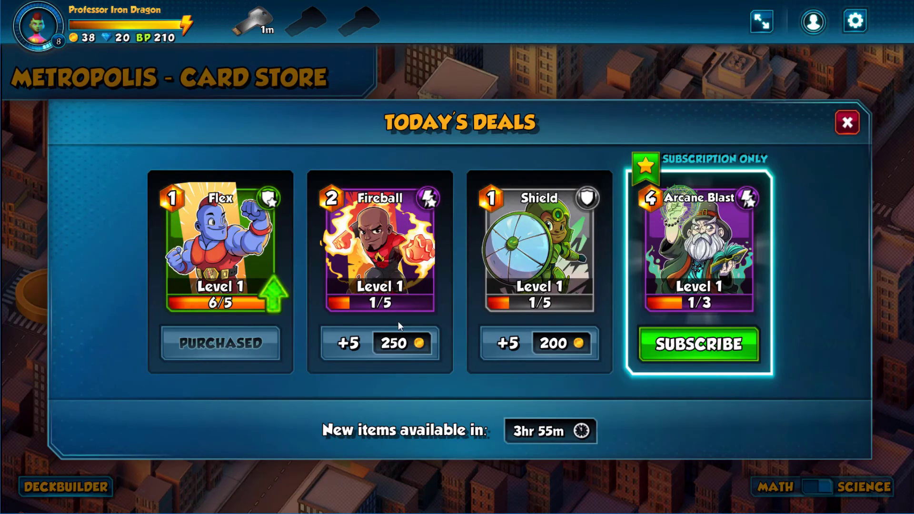
pyautogui.click(852, 124)
pyautogui.click(829, 397)
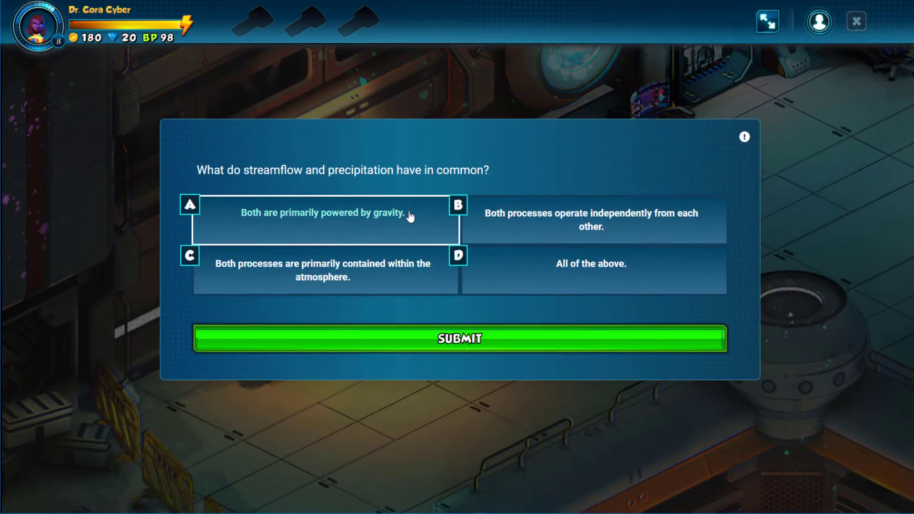
# Step: Submit answer A on gravity and B 'The hydrosphere', then dismiss the Assignment Completed message
pyautogui.click(488, 344)
pyautogui.click(489, 343)
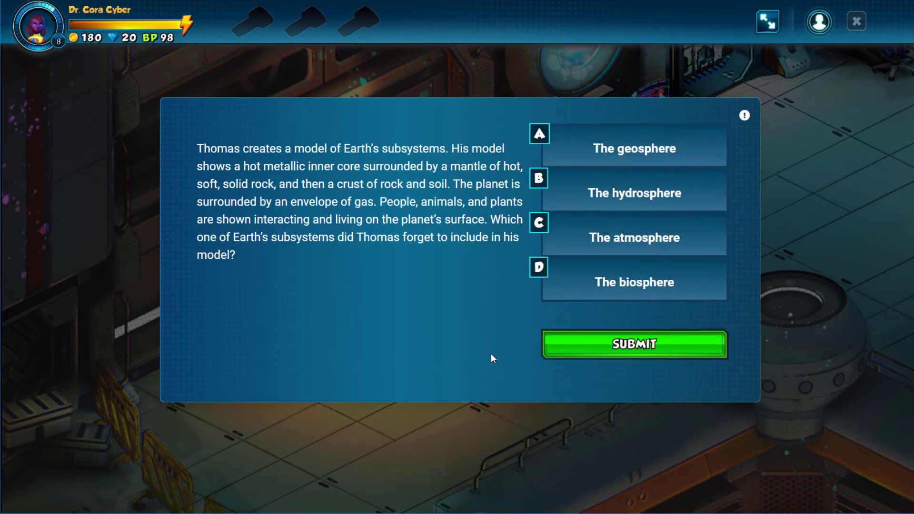
pyautogui.click(634, 198)
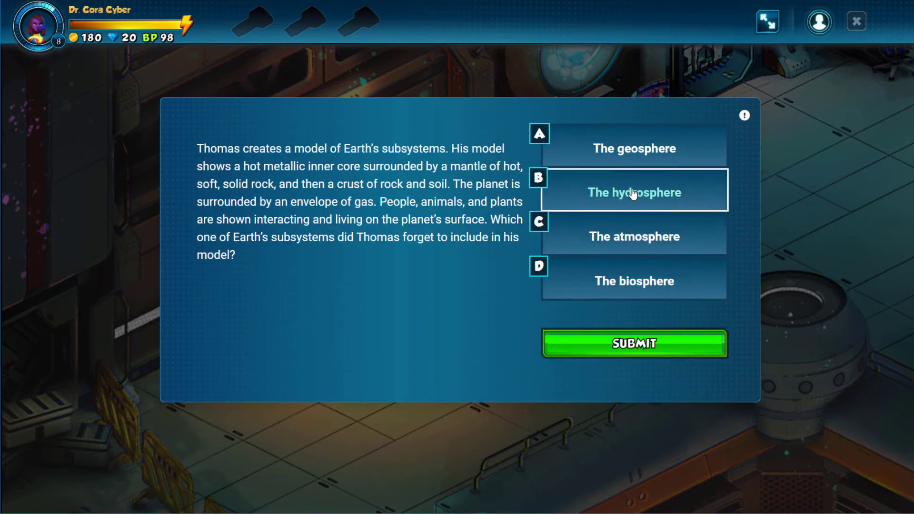
pyautogui.click(633, 344)
pyautogui.click(634, 343)
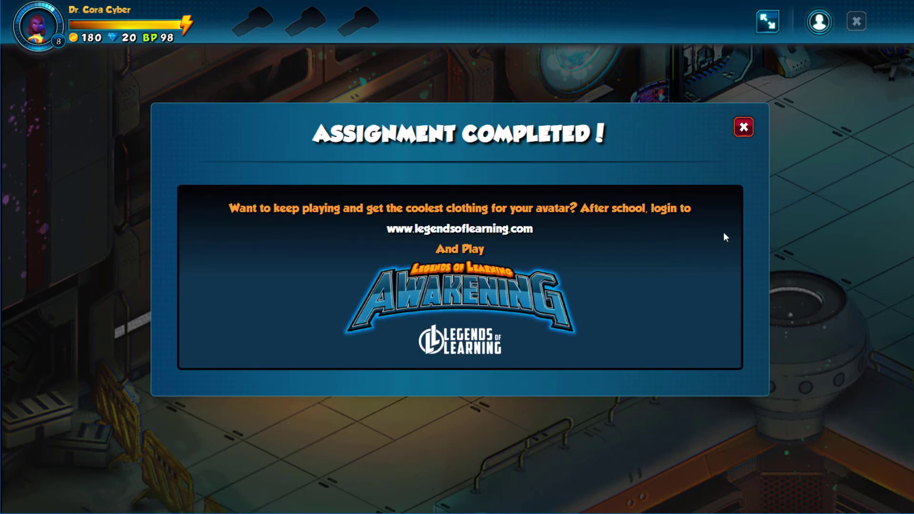
pyautogui.click(743, 127)
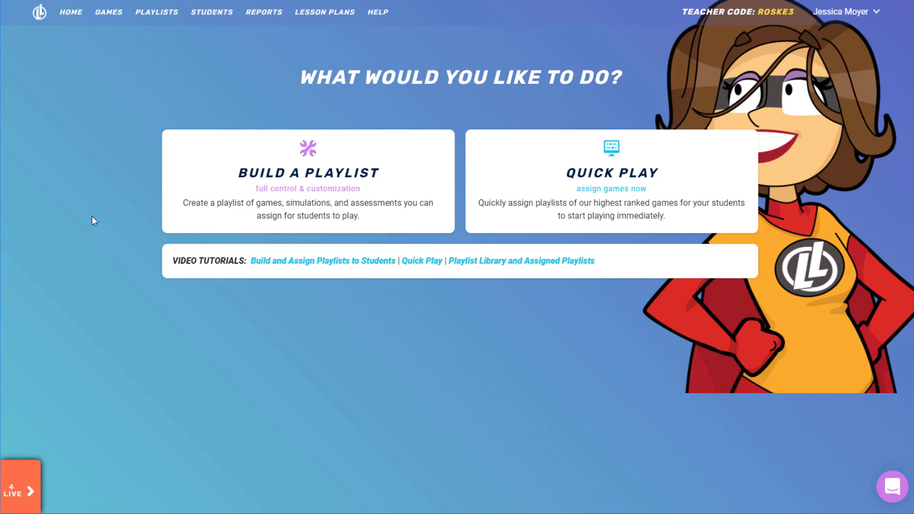
# Step: From the 4 LIVE bar, pick Pd 1 Bio: The Water Cycle and go to its Class Progress
pyautogui.click(29, 490)
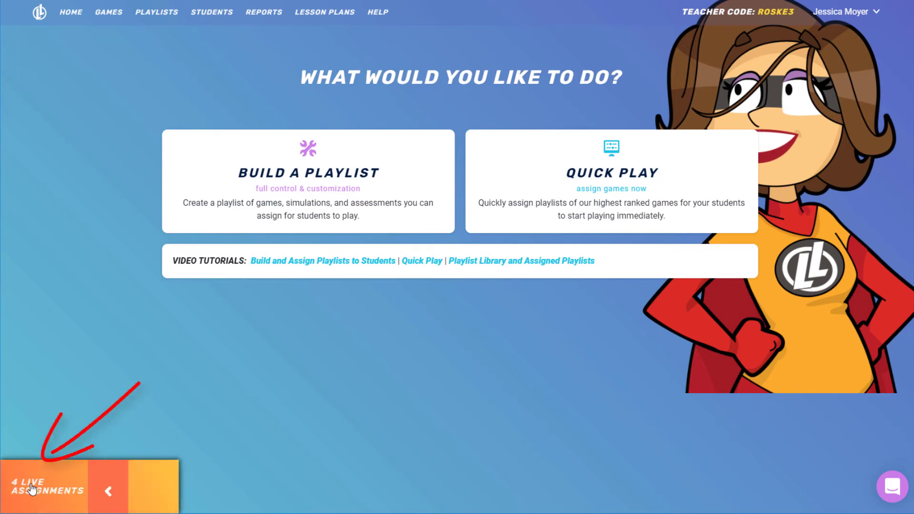
pyautogui.click(664, 489)
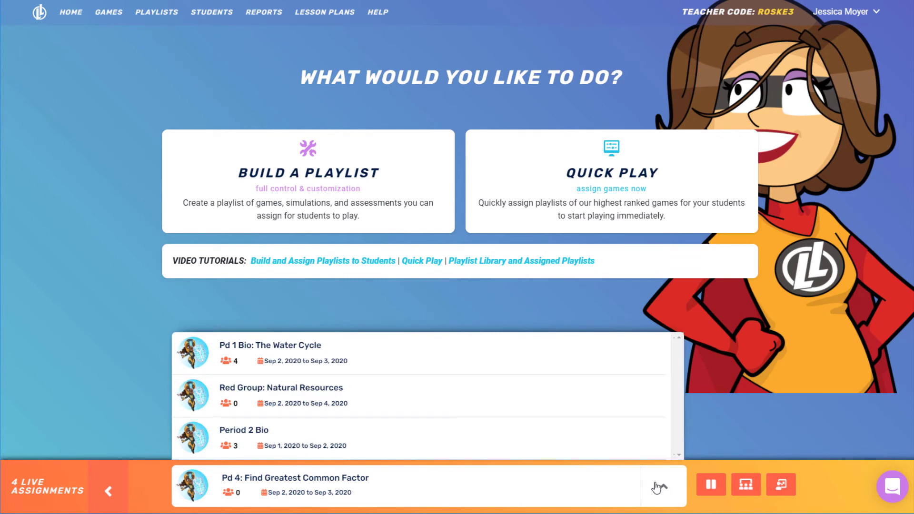
pyautogui.click(558, 365)
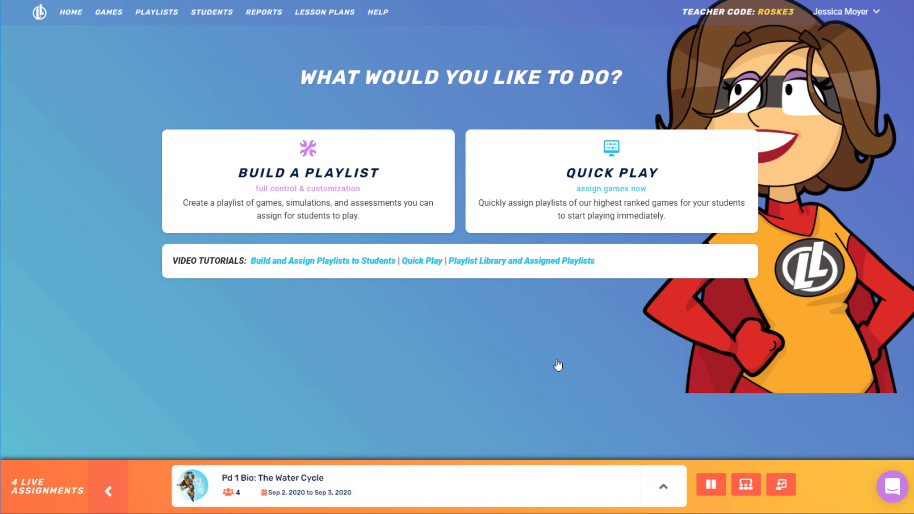
pyautogui.click(746, 484)
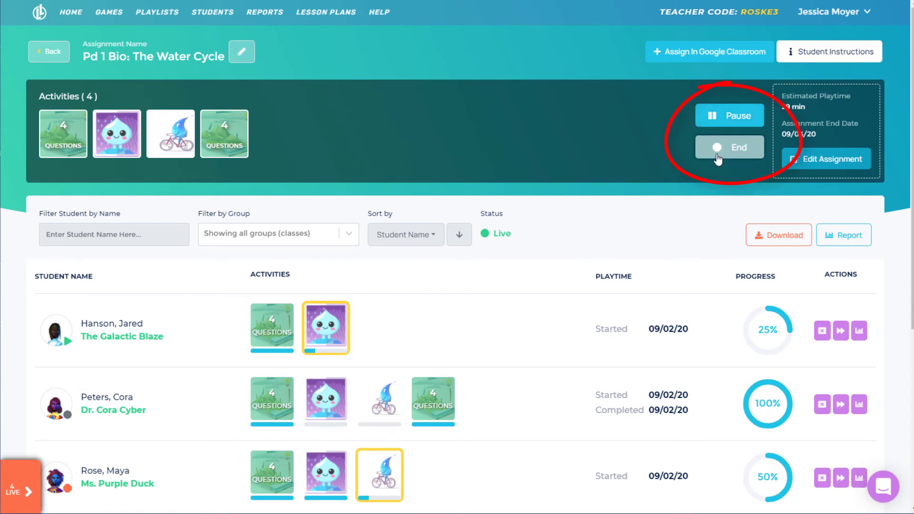
pyautogui.click(828, 170)
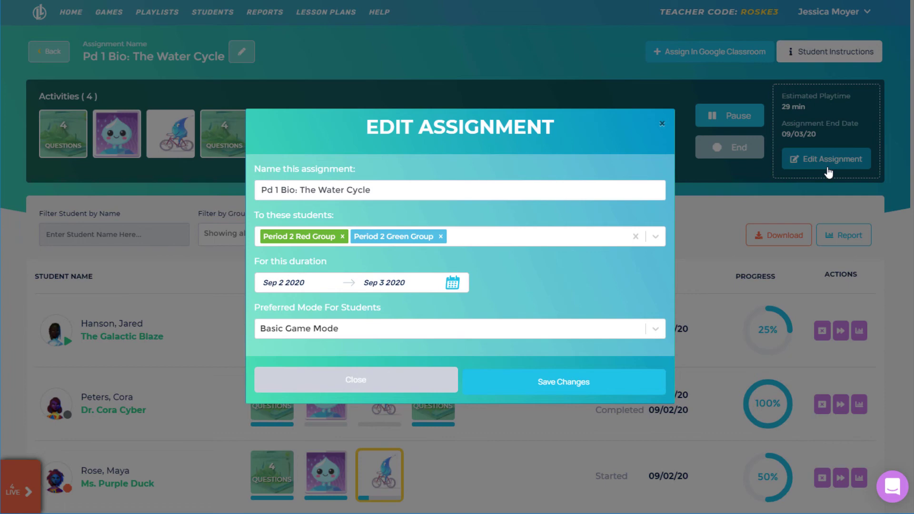
pyautogui.click(664, 125)
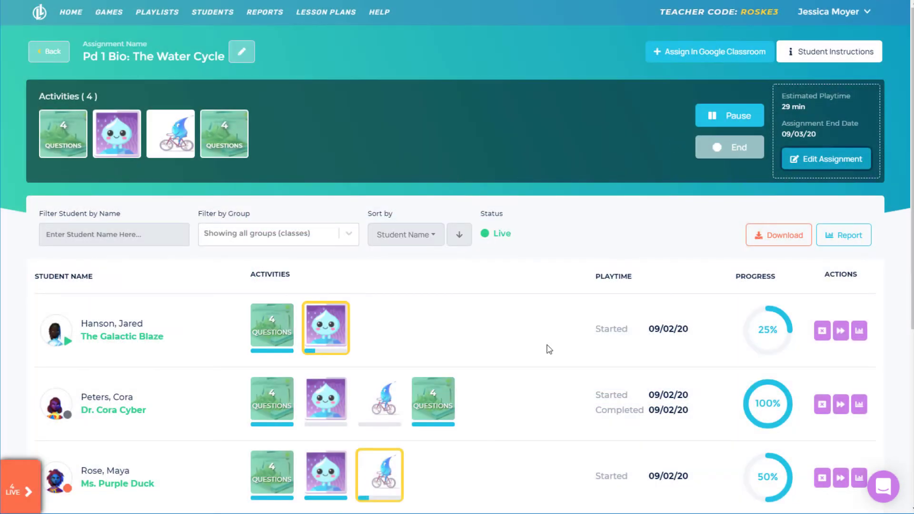
pyautogui.scroll(-2, 547, 349)
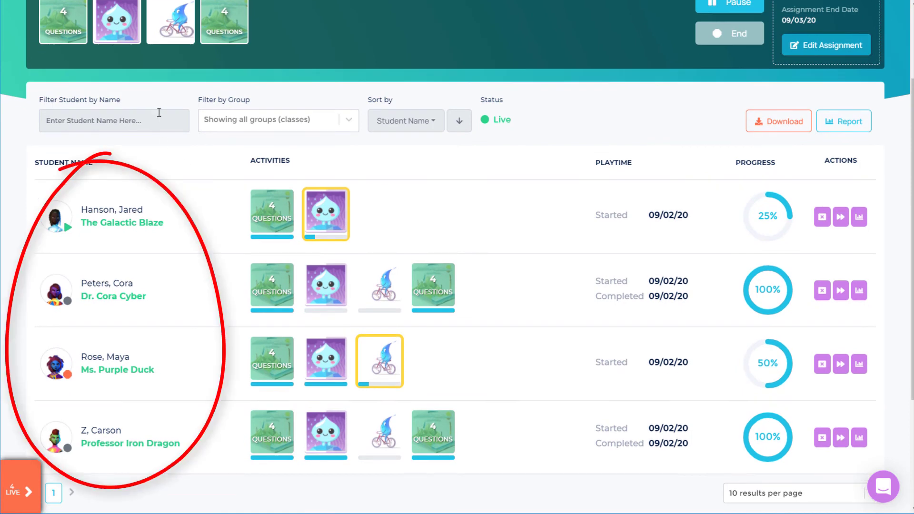
# Step: Try filtering the student list by a student's name and by group, then clear both
pyautogui.click(159, 120)
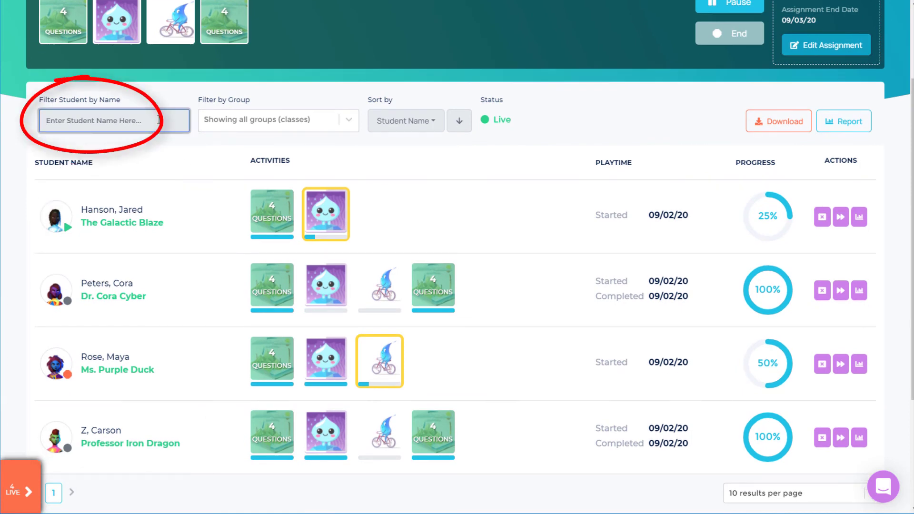
pyautogui.write('cora')
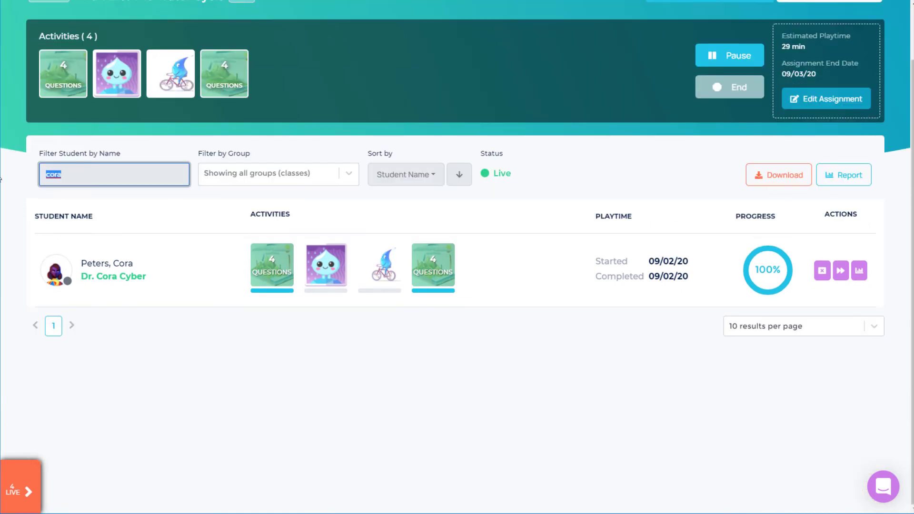
pyautogui.press('BackSpace')
pyautogui.click(351, 120)
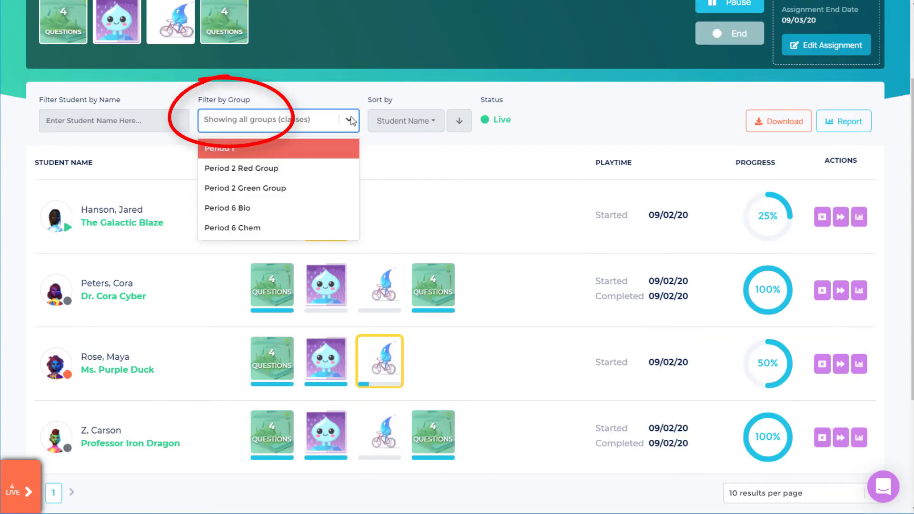
pyautogui.click(377, 157)
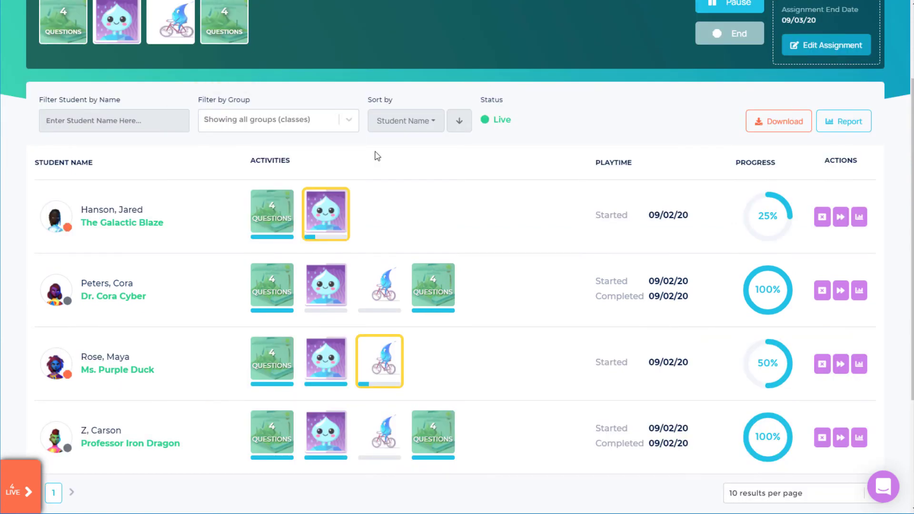
# Step: Sort the student list by Progress and view one student's question results
pyautogui.click(430, 130)
pyautogui.click(409, 210)
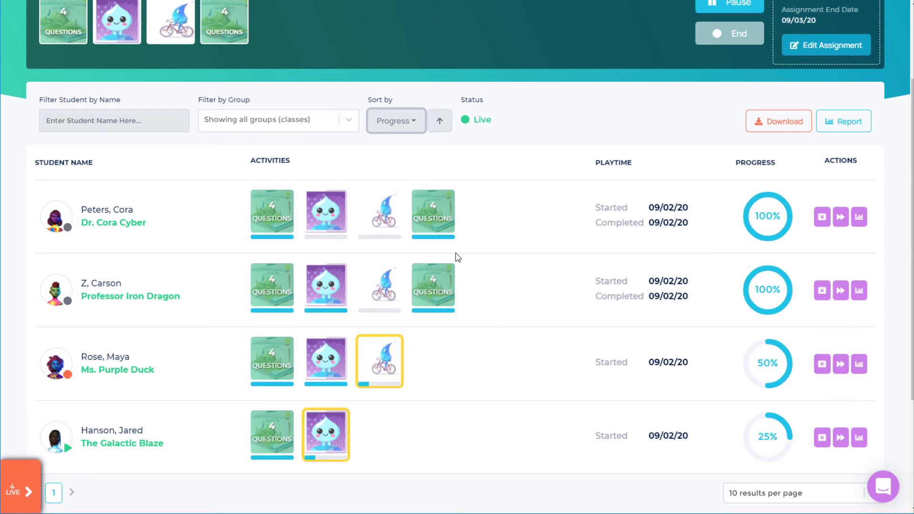
pyautogui.click(858, 364)
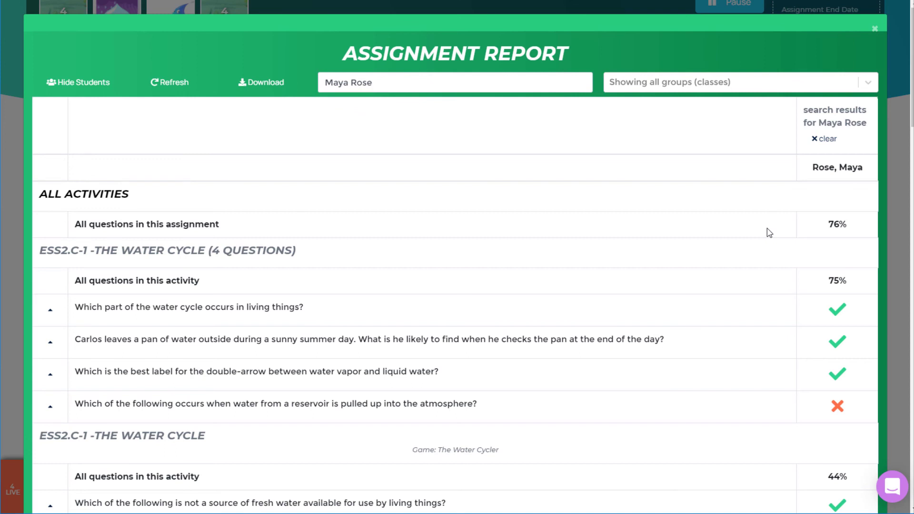
# Step: Close the student report, then open the full assignment report, filter it by a student's name, and close it
pyautogui.click(879, 27)
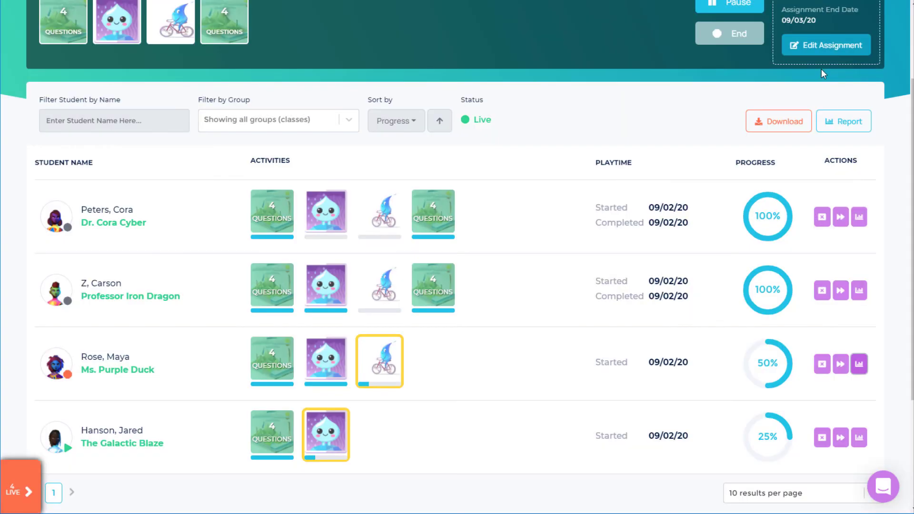
pyautogui.click(832, 125)
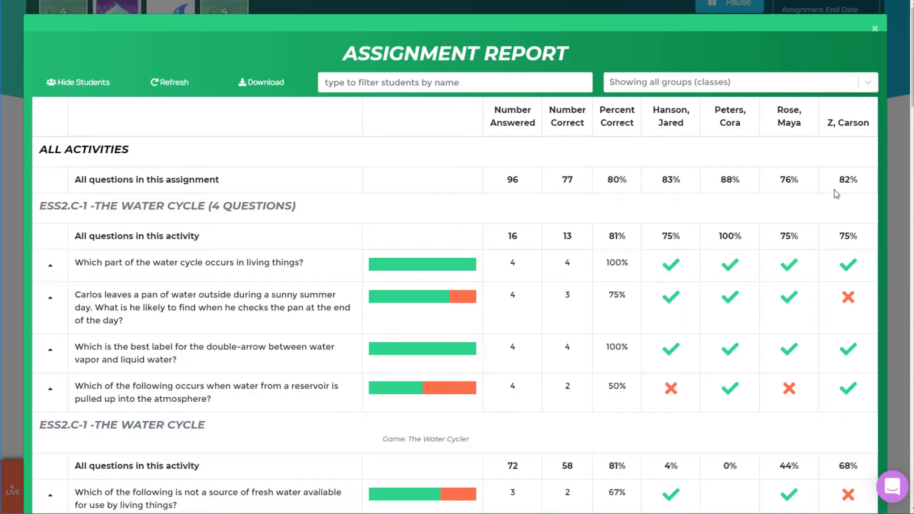
pyautogui.click(520, 86)
pyautogui.write('jared')
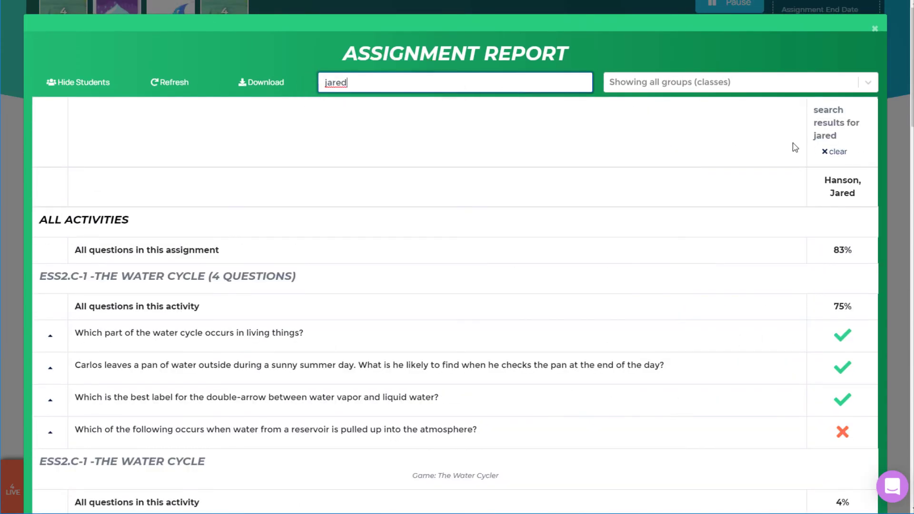
pyautogui.click(834, 151)
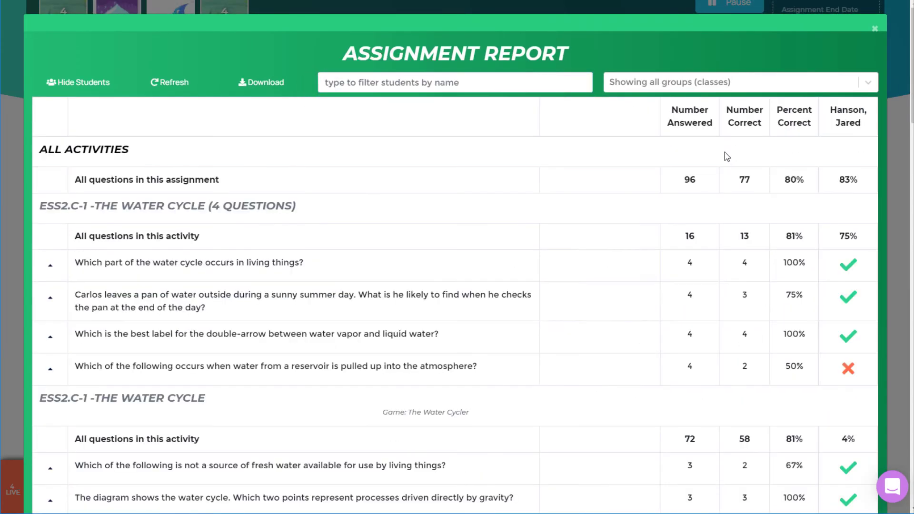
pyautogui.click(874, 28)
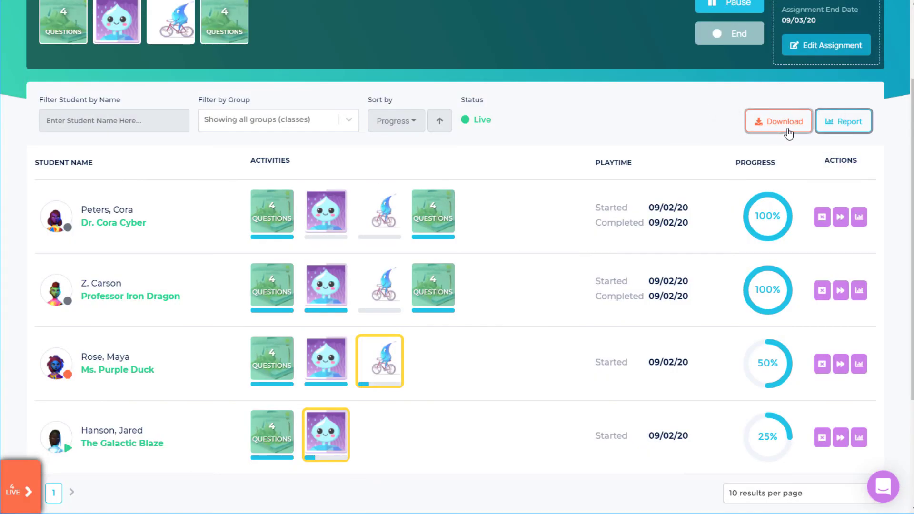
# Step: Return to the top of the progress page and open the support chat messenger
pyautogui.scroll(3, 895, 437)
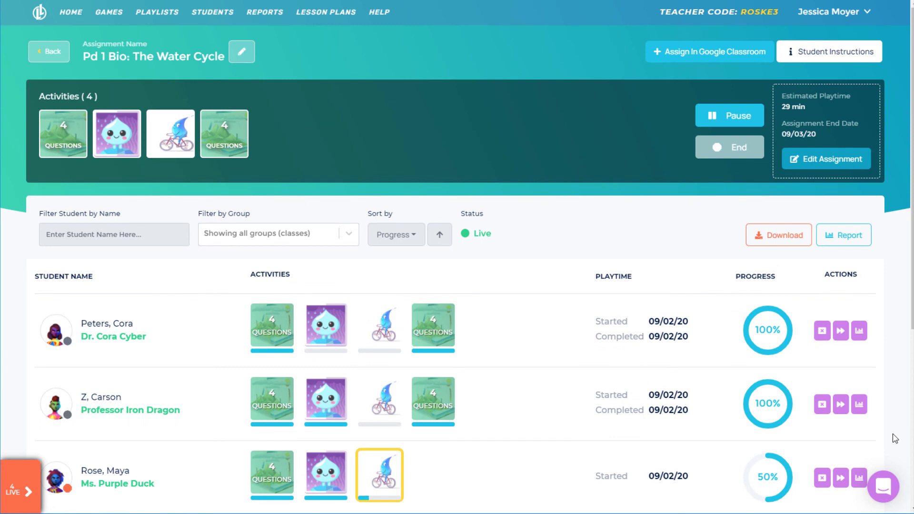
pyautogui.click(384, 15)
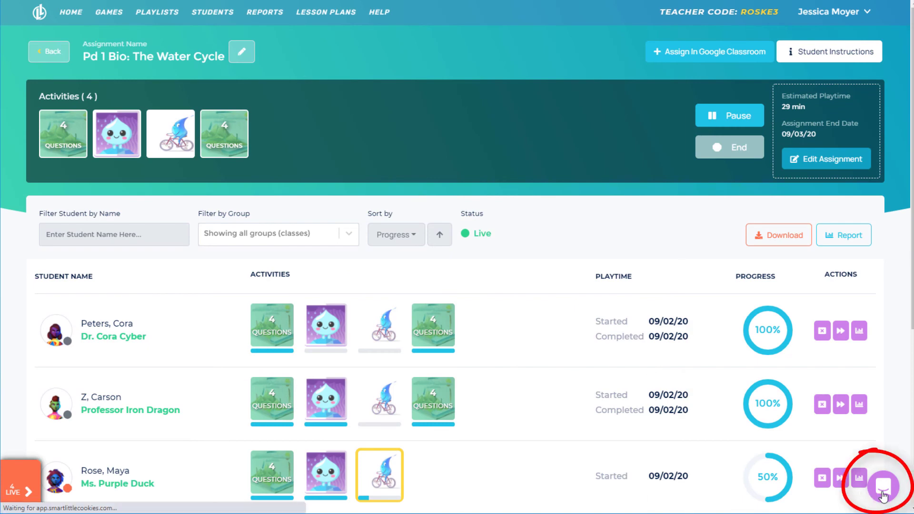
pyautogui.click(882, 486)
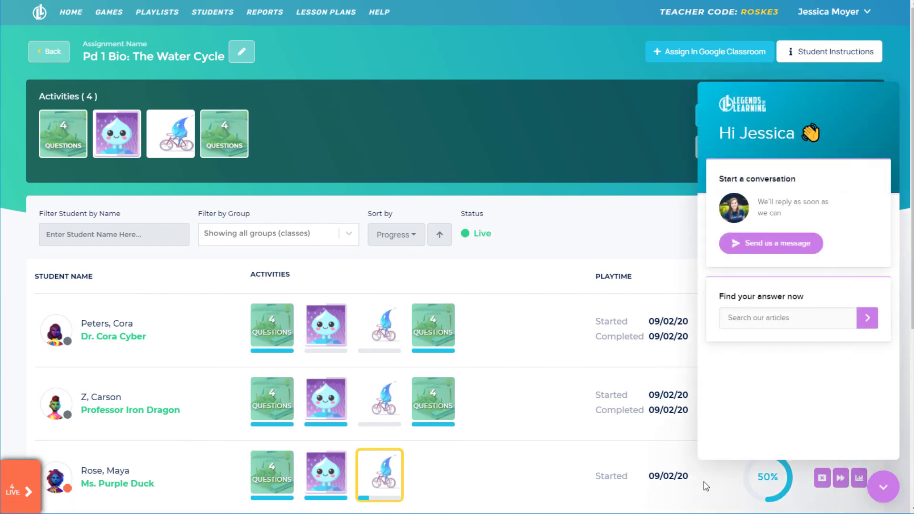